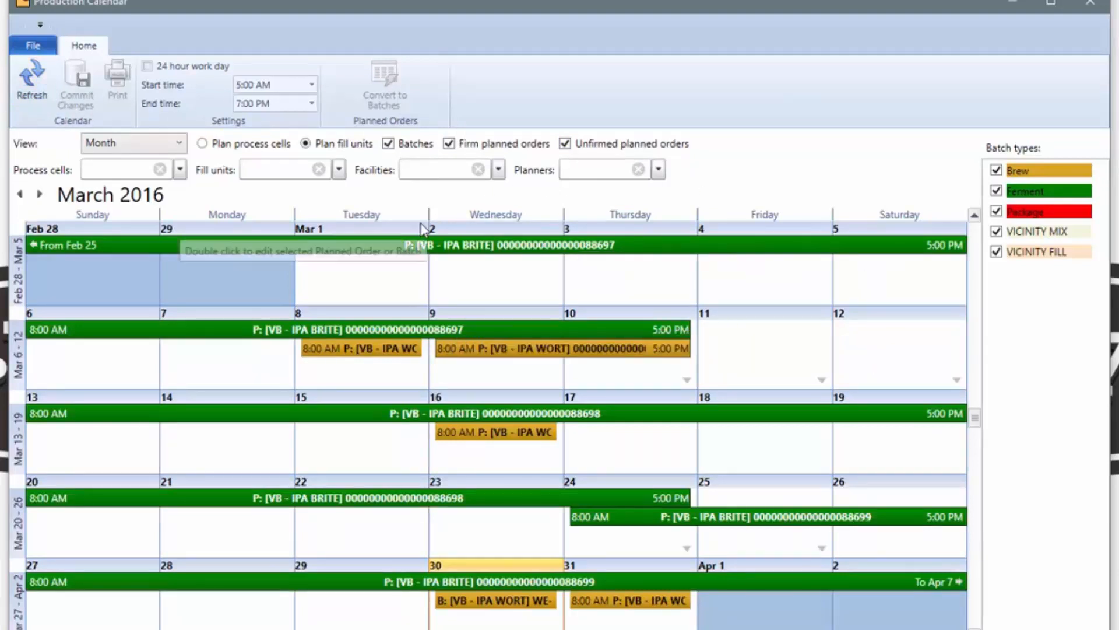
Step: Hide the Ferment and Package batch types and refresh the production calendar
left_click(996, 191)
left_click(997, 212)
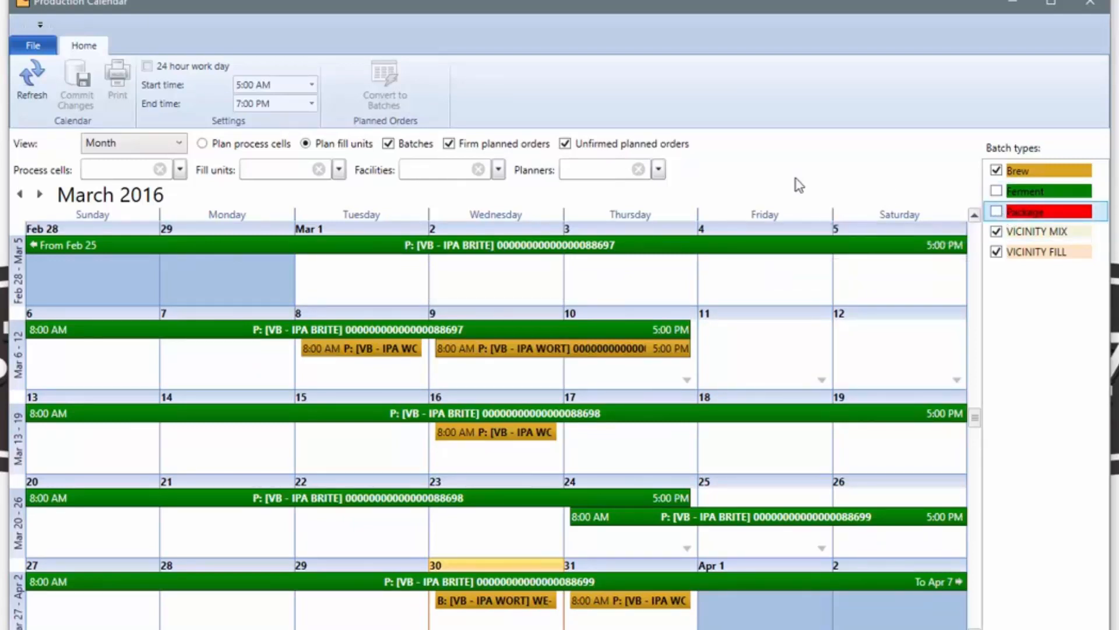
left_click(52, 93)
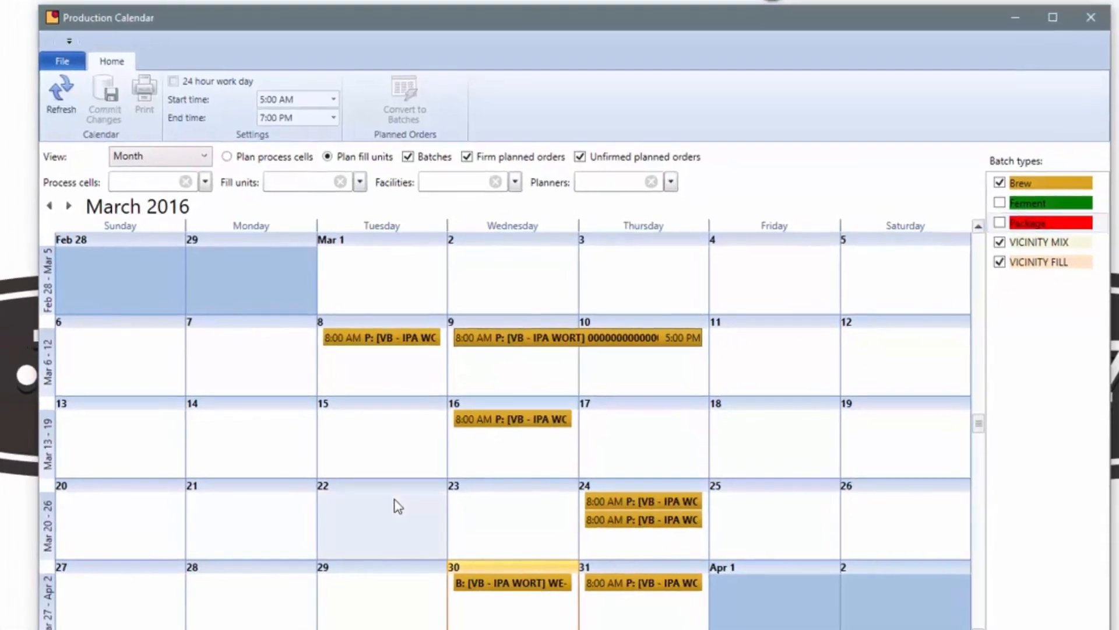
Step: Start a new planned order on March 22, 2016 and choose VB - IPA WORT as its component
double_click(395, 504)
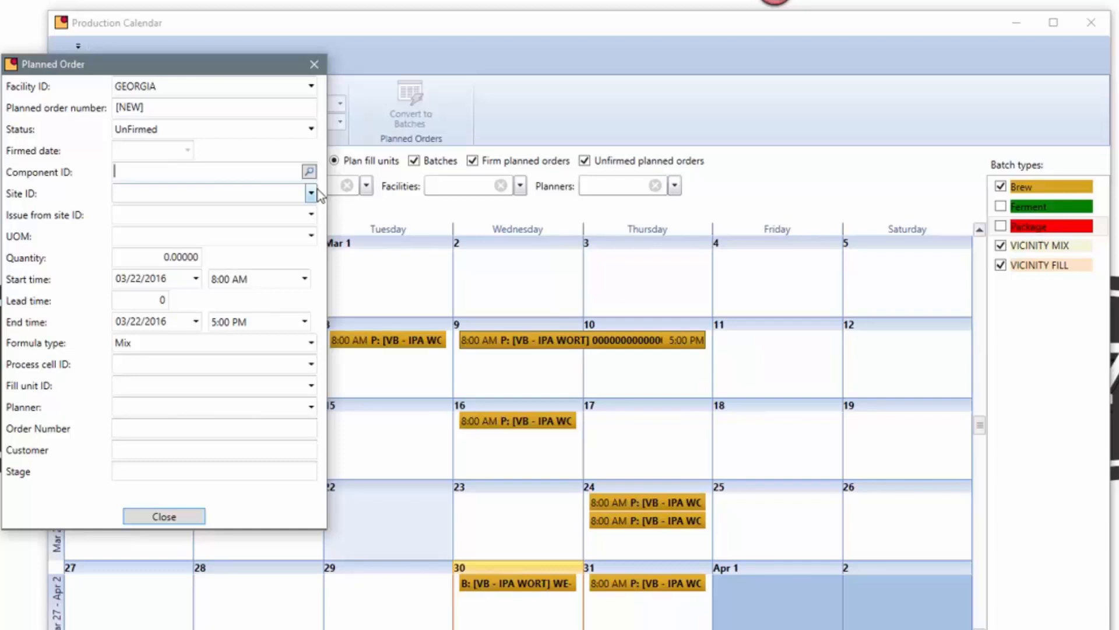
type("WORT")
key("Tab")
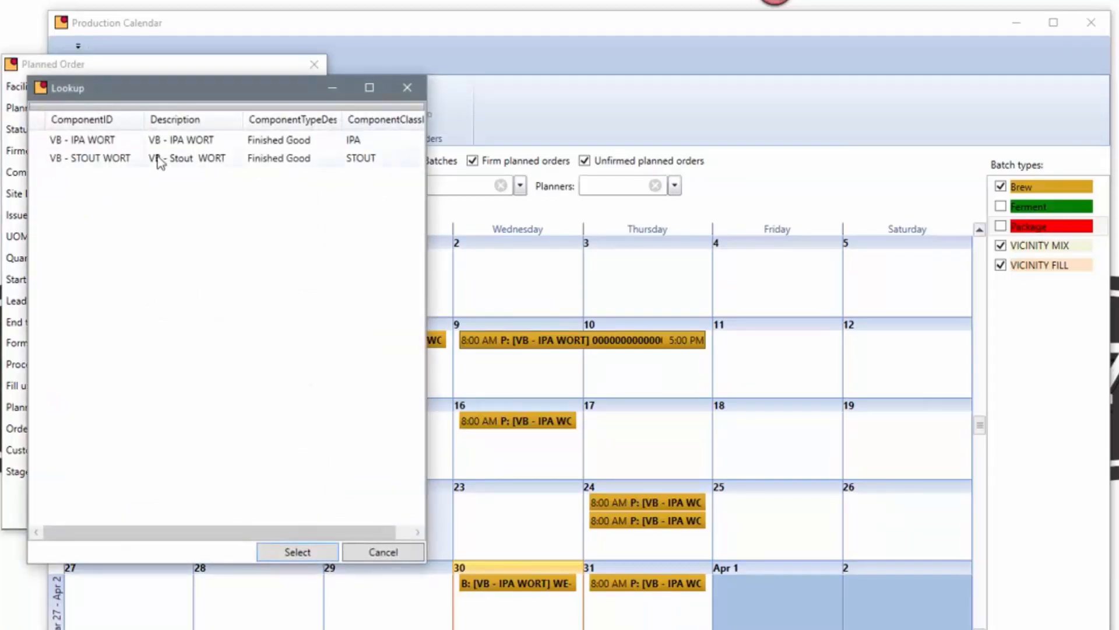
double_click(93, 141)
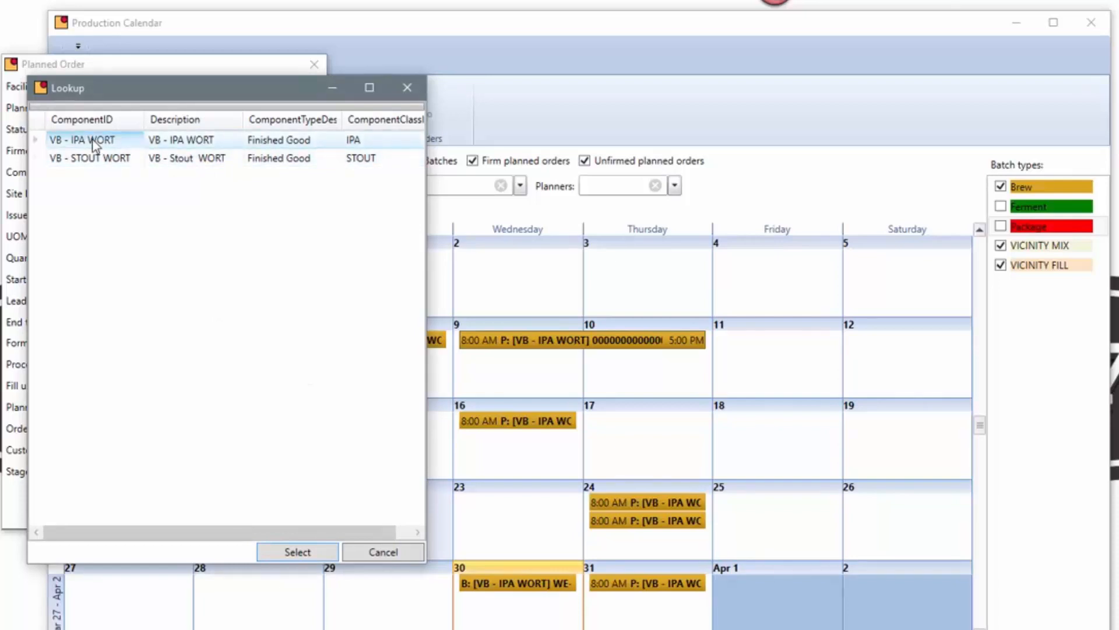
Step: Set the planned order's quantity to 100 BBL and close the order form
left_click(163, 259)
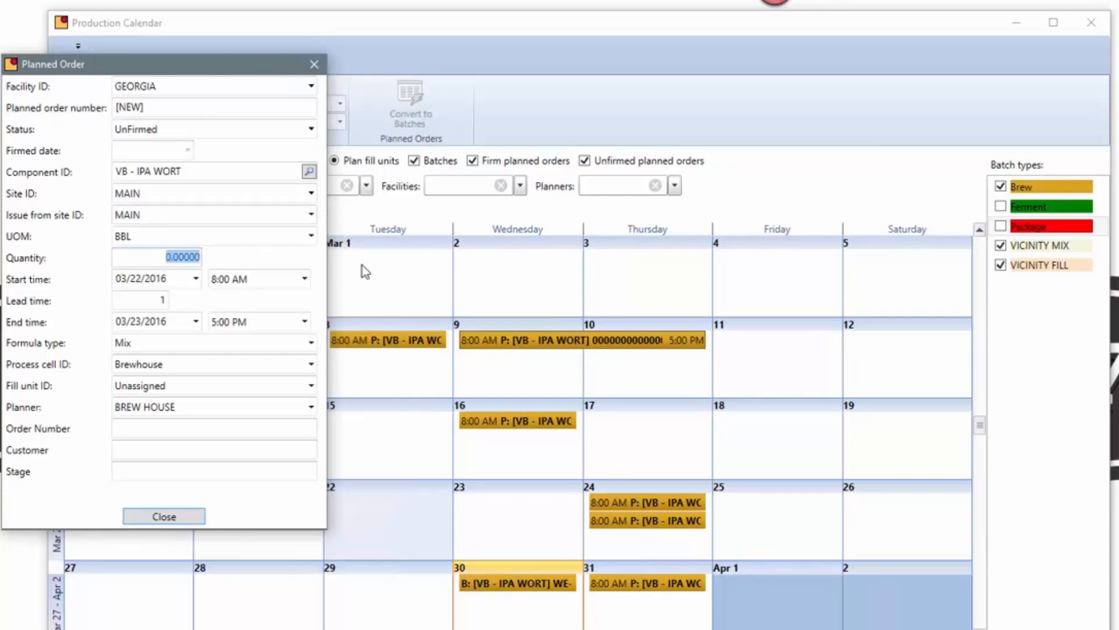
type("100.")
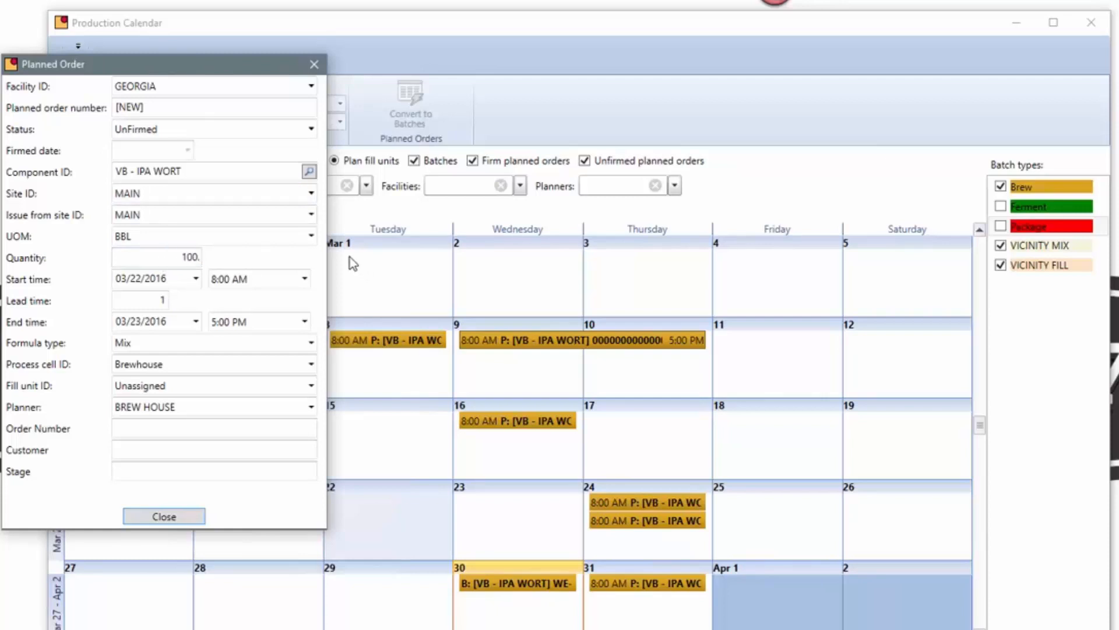
key("Tab")
key("Tab")
key("Tab")
key("Tab")
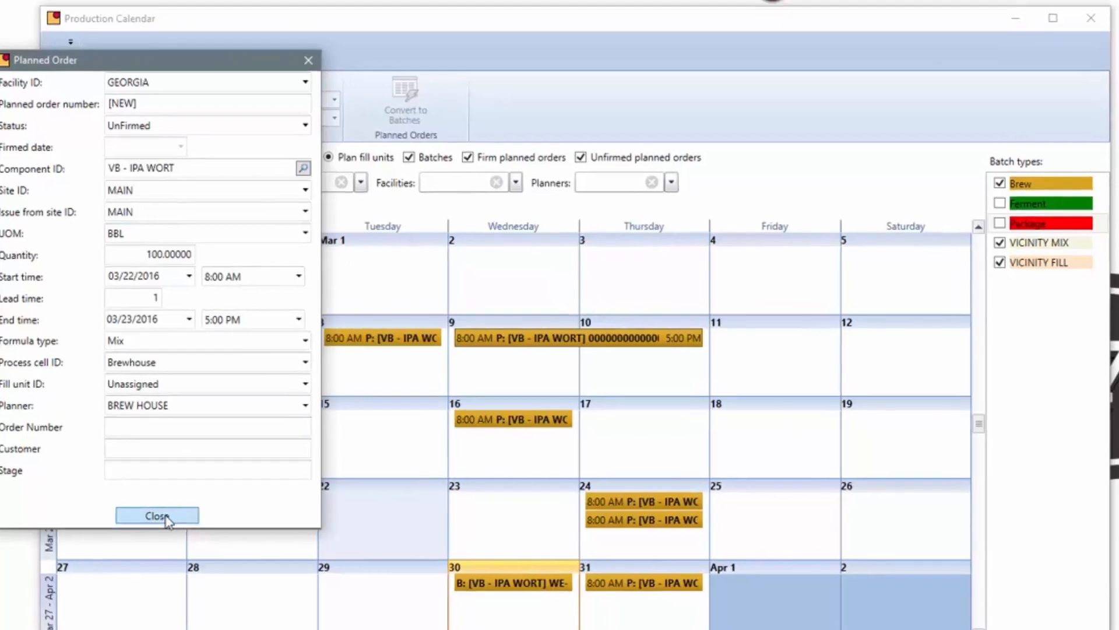
left_click(164, 515)
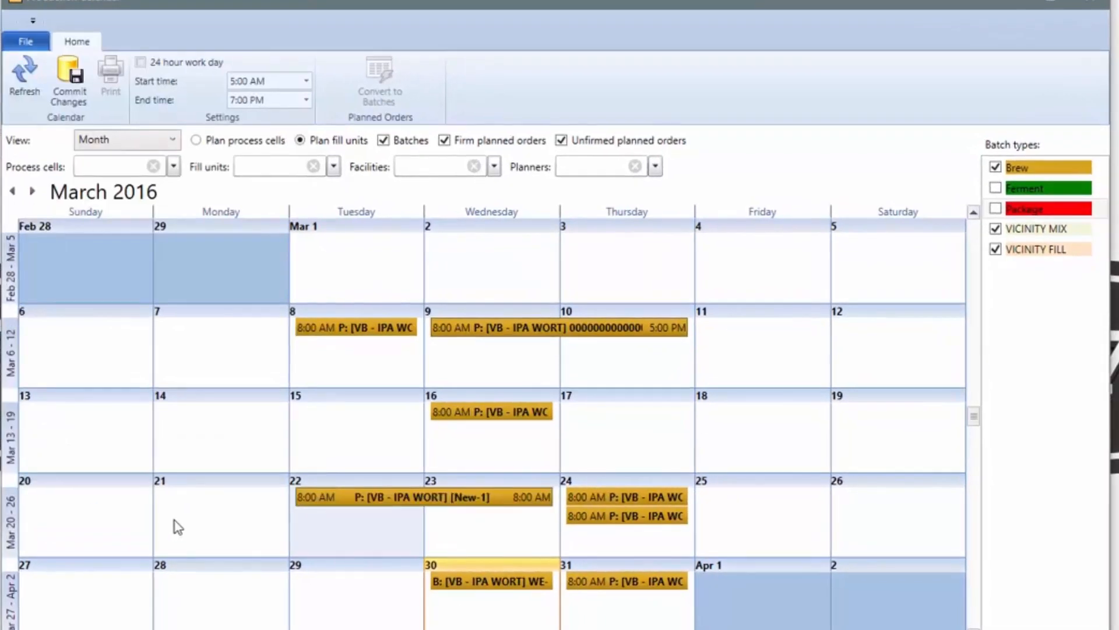
Step: Shorten the new IPA WORT planned order to span only March 22 and commit the calendar changes
left_click(409, 503)
left_click_drag(551, 498, 359, 502)
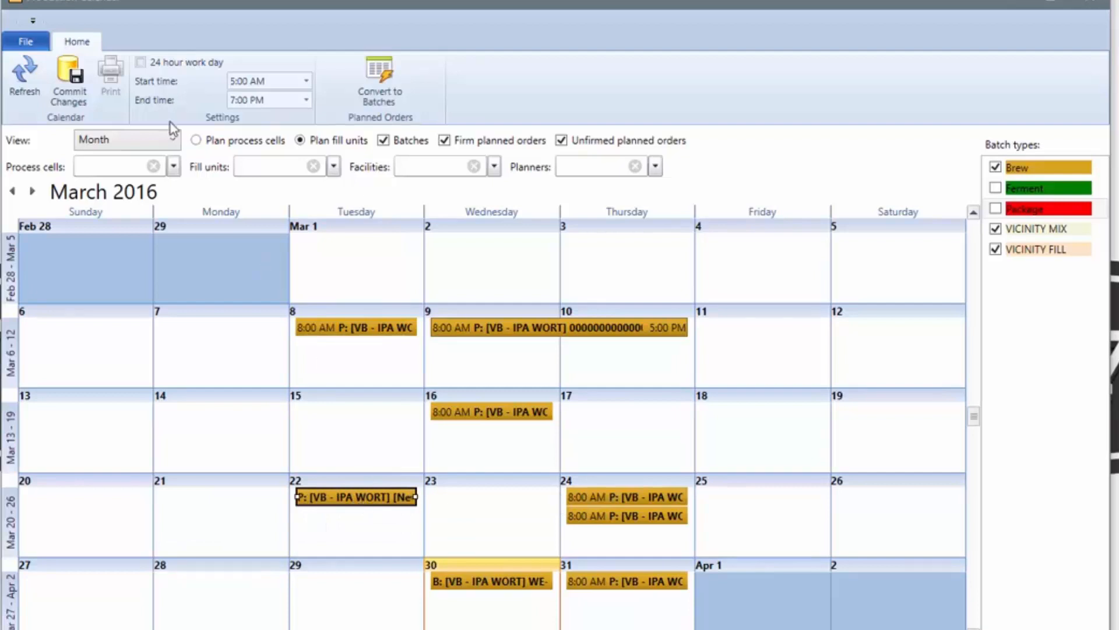
left_click(70, 75)
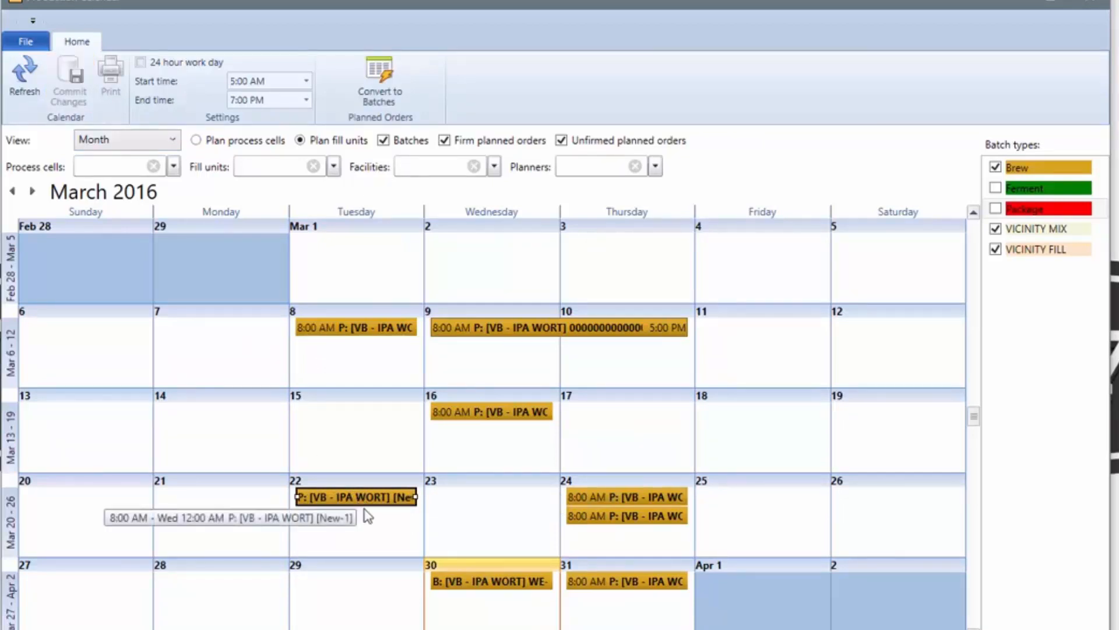
left_click_drag(412, 503, 385, 512)
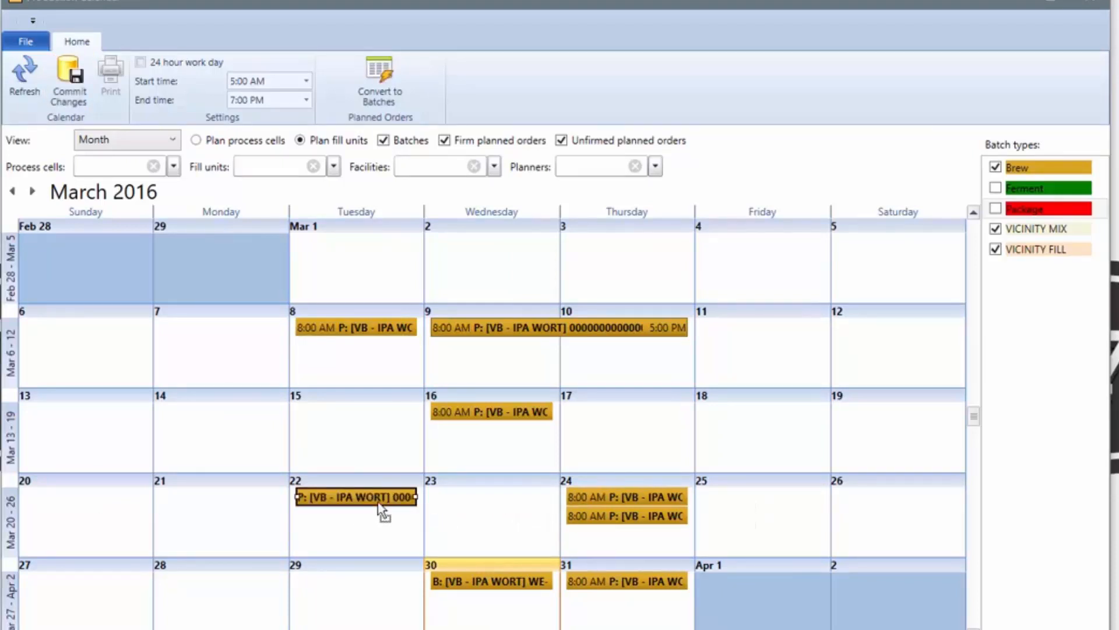
left_click(499, 519)
Step: Review the details of the IPA WORT planned order on March 31 and close it
left_click(596, 586)
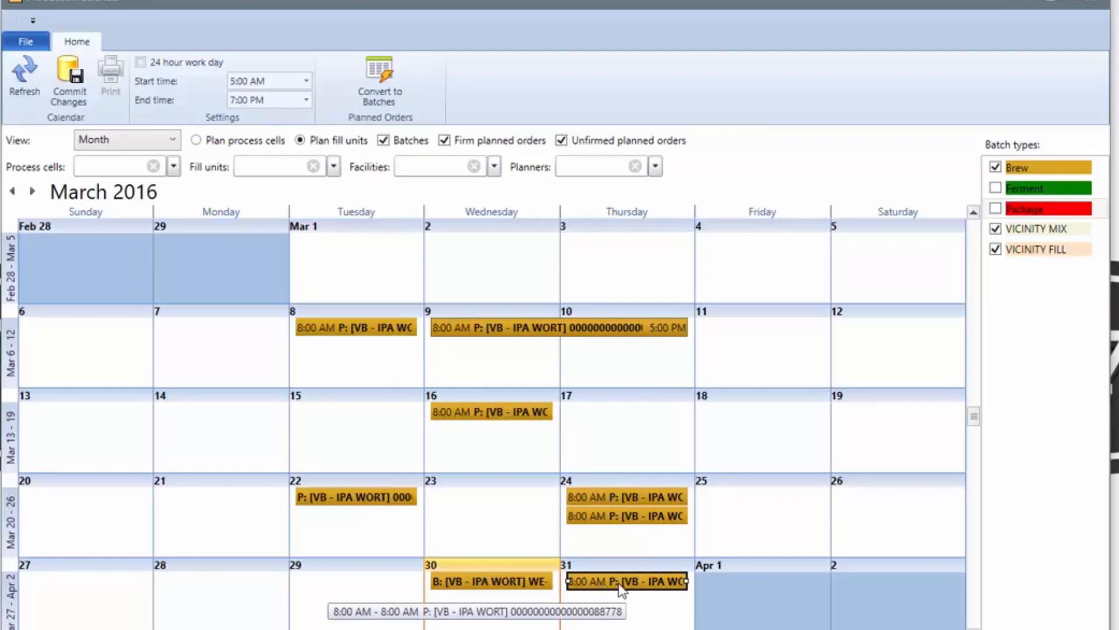
double_click(618, 583)
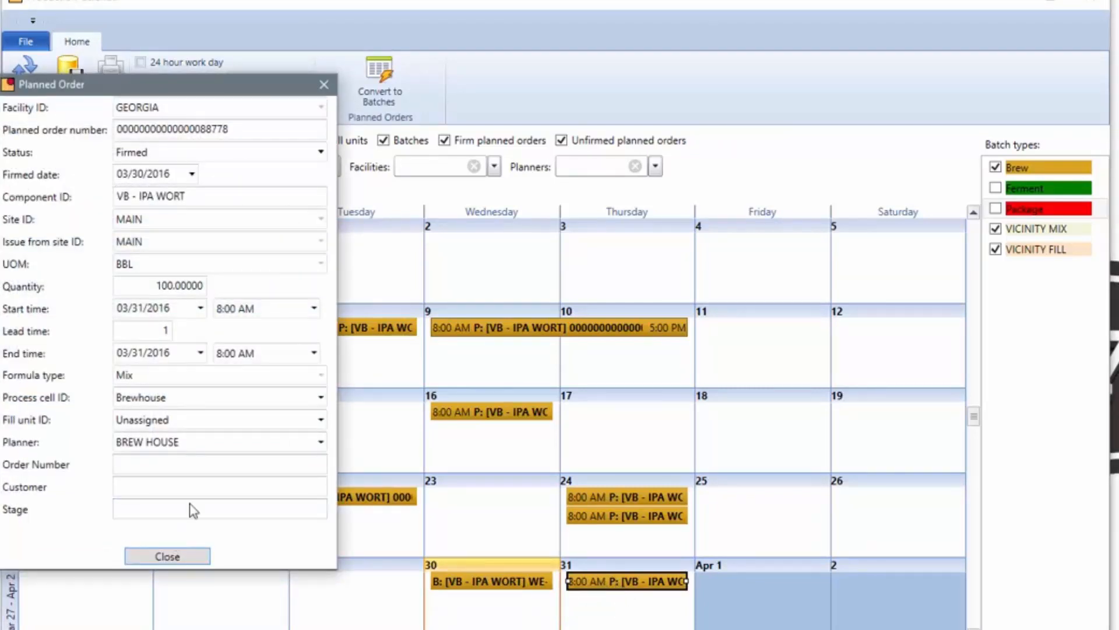
left_click(167, 557)
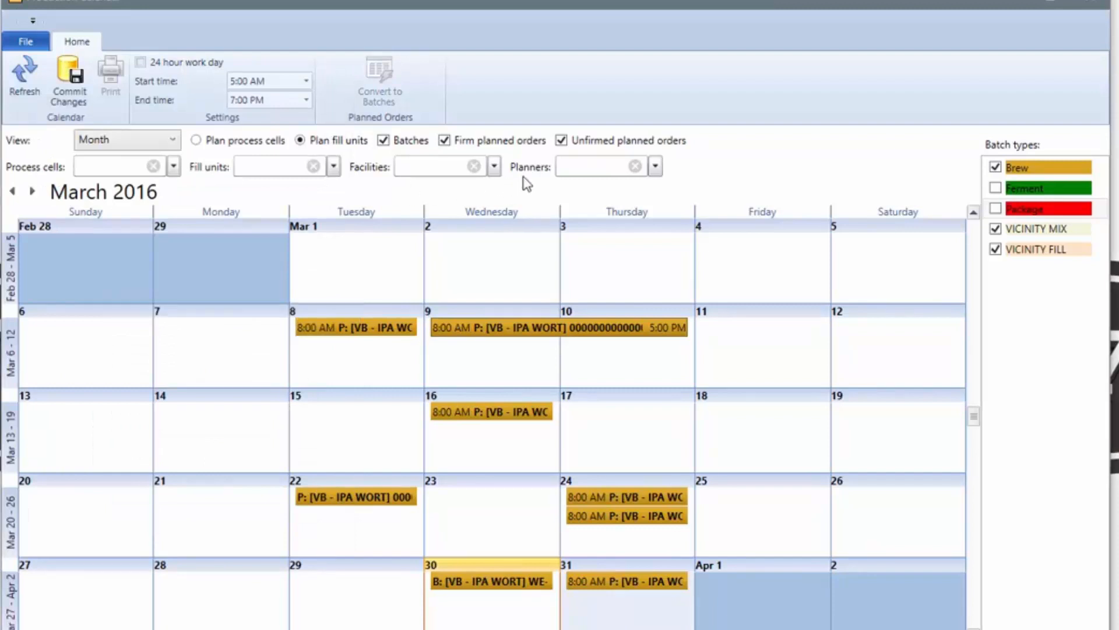
Step: Preview converting the March 31 IPA WORT planned order to batches and close the preview without saving
left_click(629, 581)
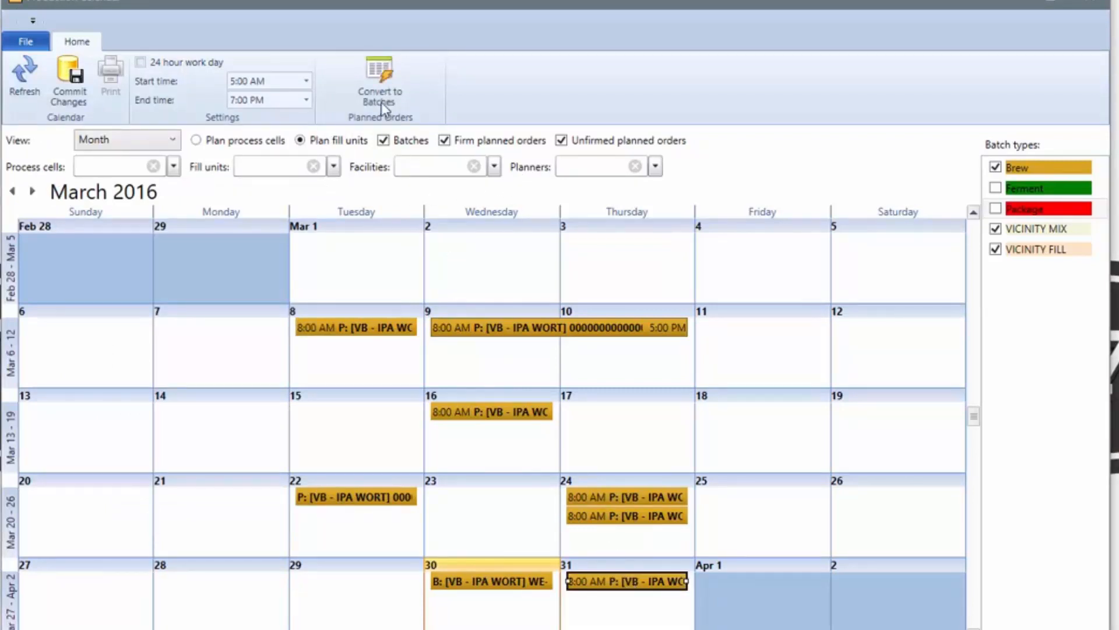
left_click(375, 88)
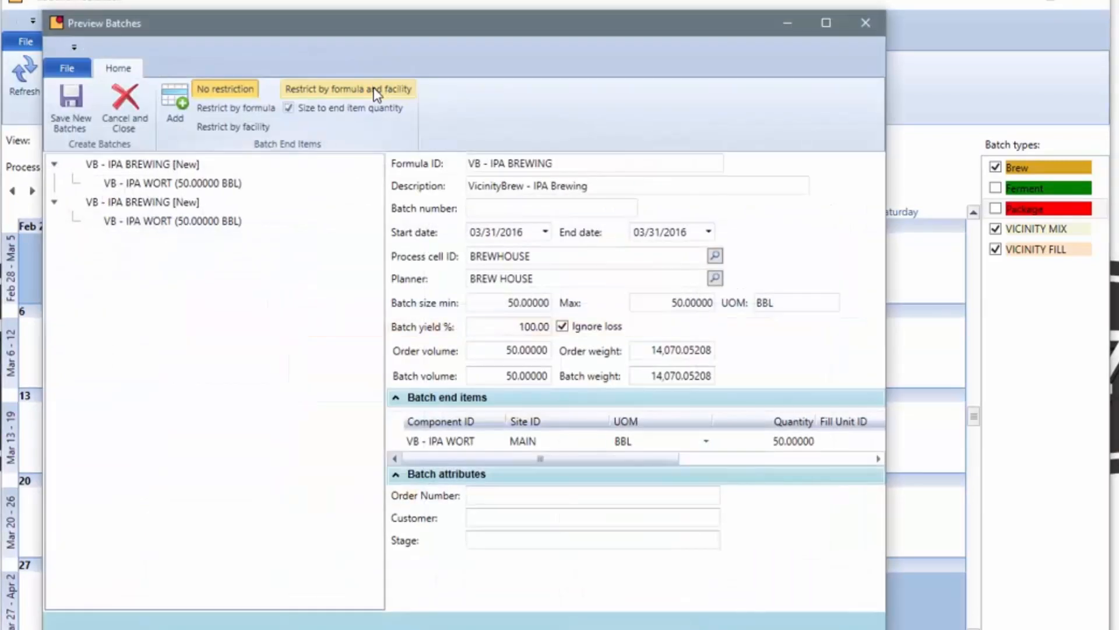
left_click(174, 184)
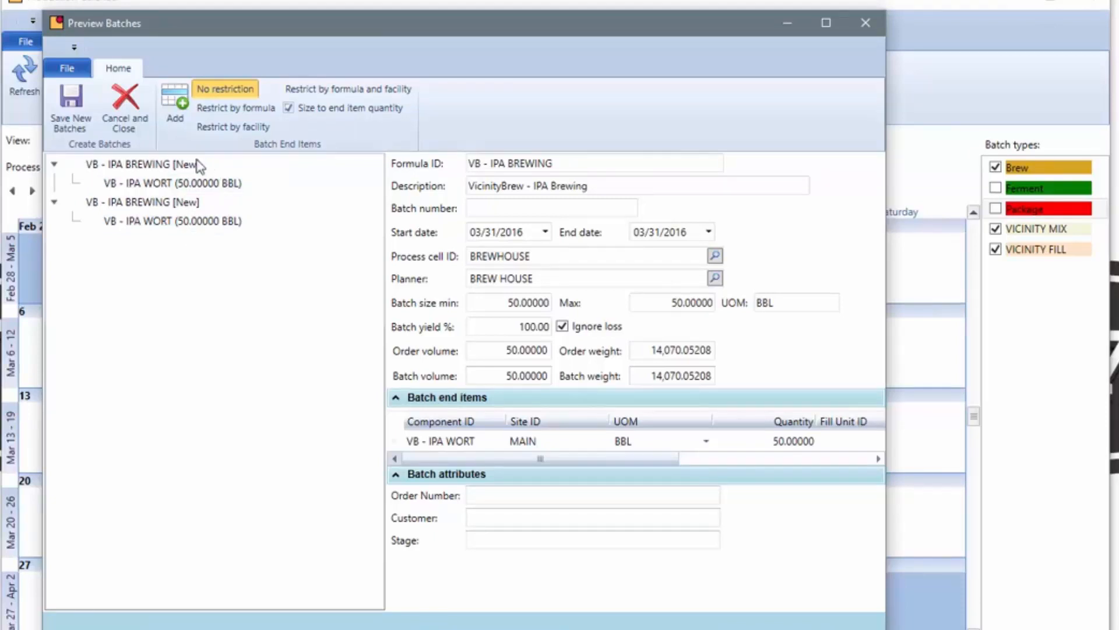
left_click(880, 21)
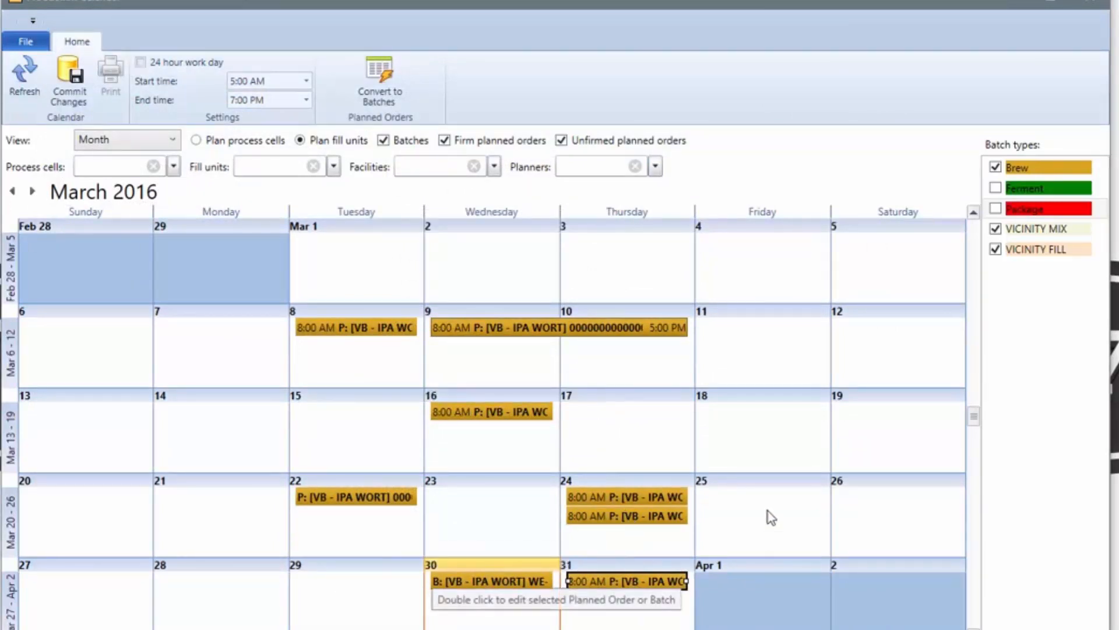
Step: Open the IPA WORT batch scheduled on March 30 in Batch Entry
left_click(517, 585)
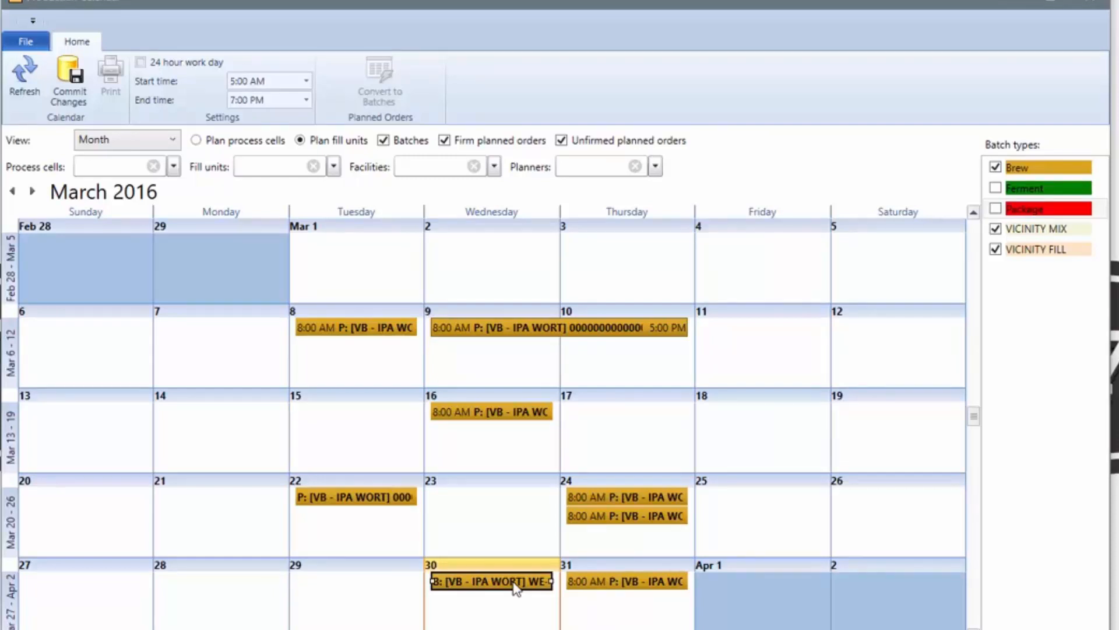
double_click(515, 583)
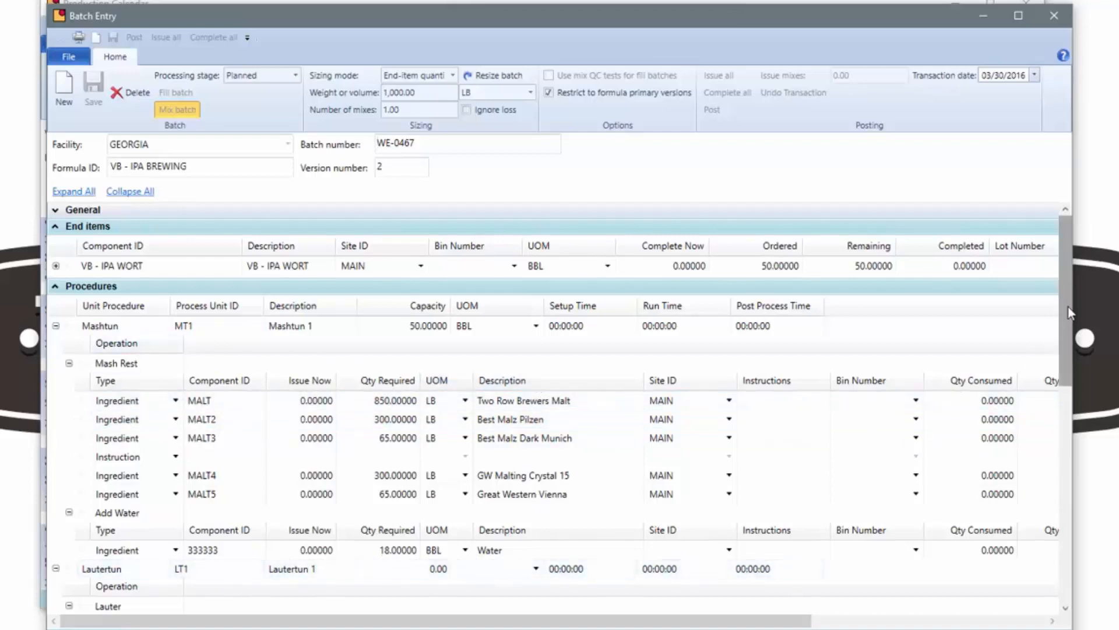
mouse_move(1068, 306)
left_mouse_down()
mouse_move(1069, 523)
mouse_move(1059, 309)
left_mouse_up()
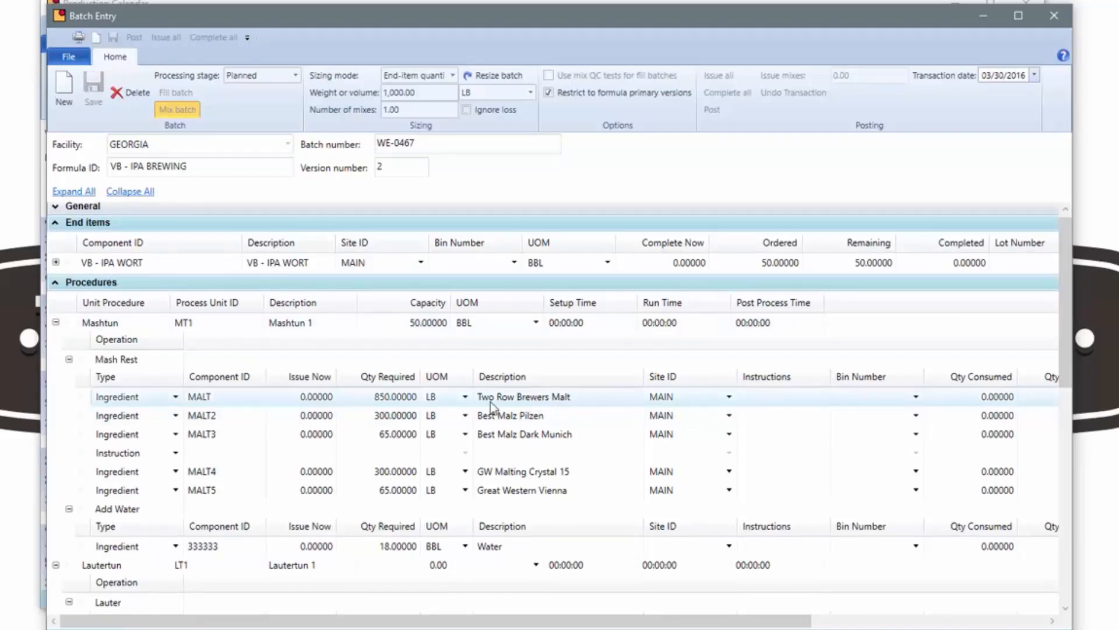
Step: Examine the Issue Now and Qty Required values of the malt ingredients in the Mash Rest operation
left_click(304, 399)
left_click(304, 416)
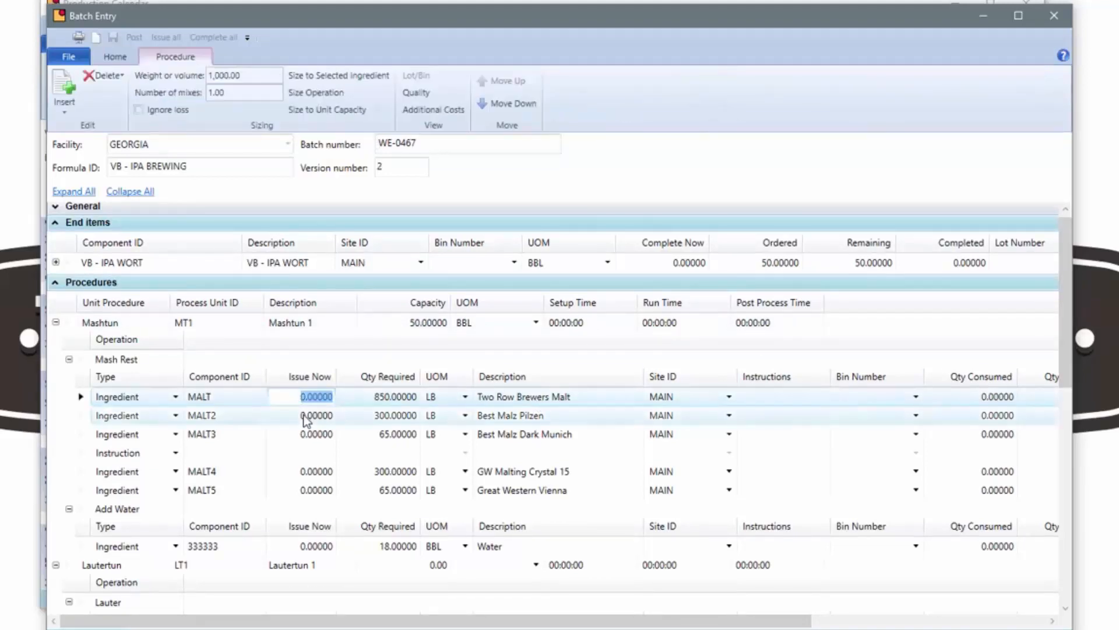
left_click(379, 397)
left_click(382, 416)
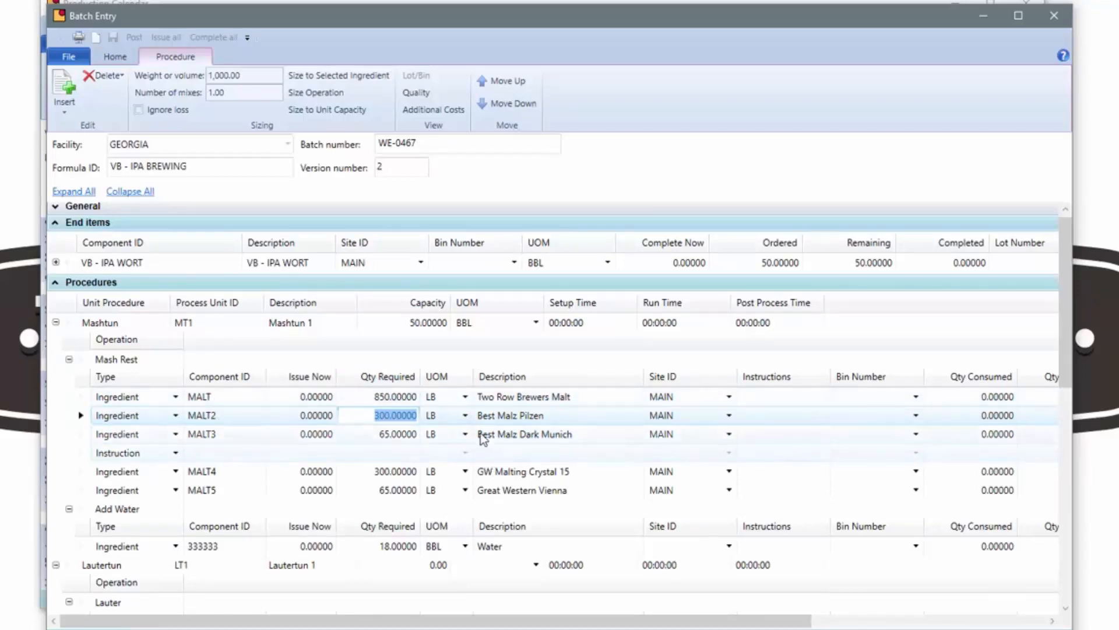
left_click(320, 398)
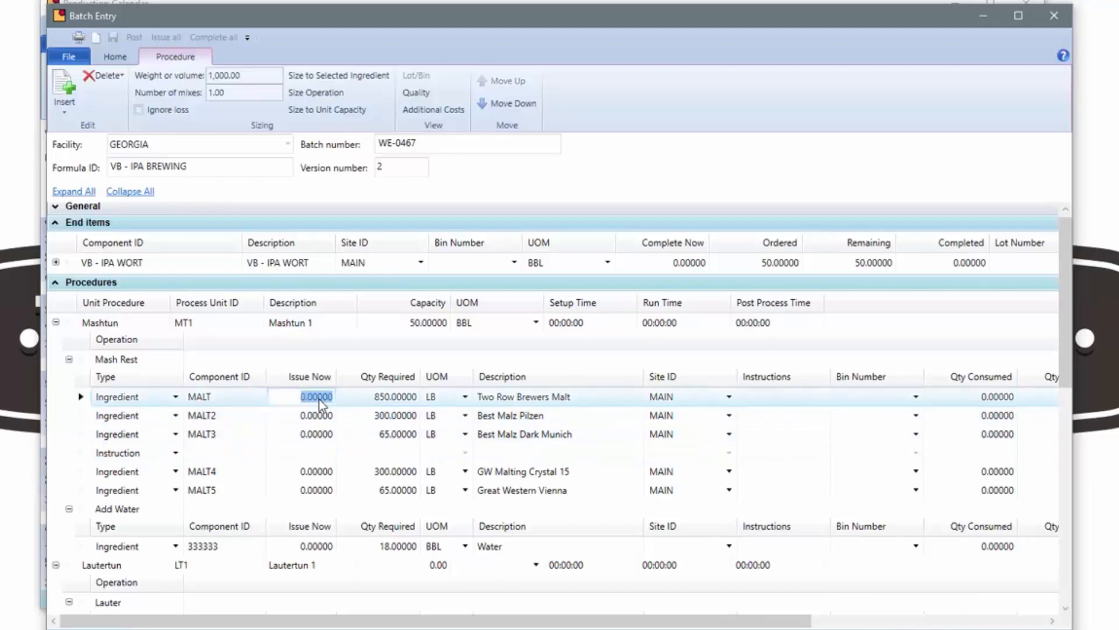
left_click(321, 416)
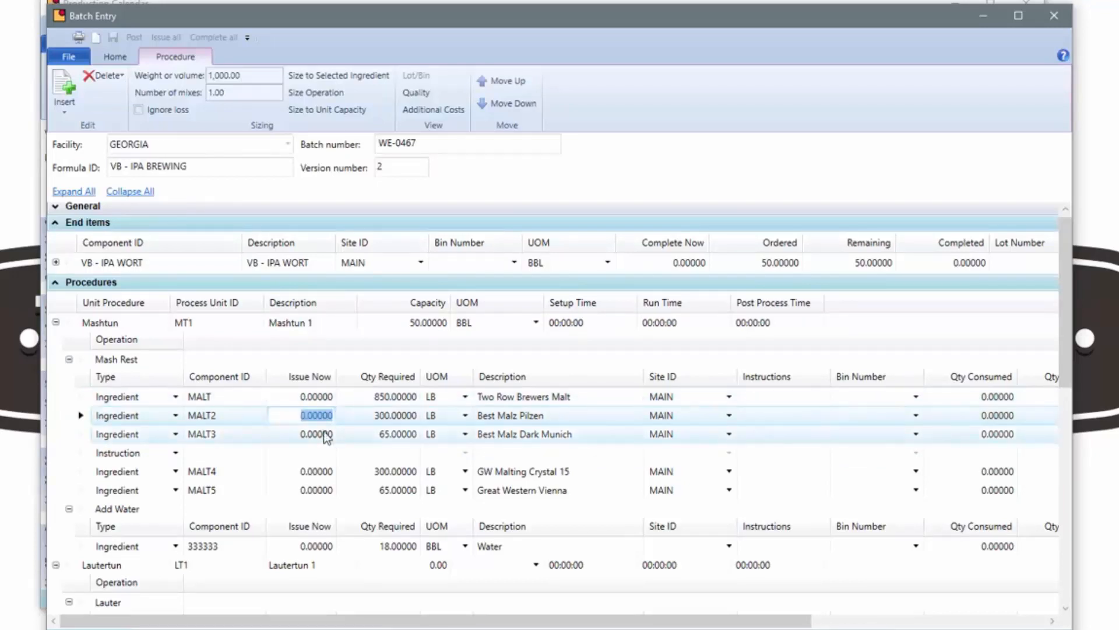
left_click(327, 436)
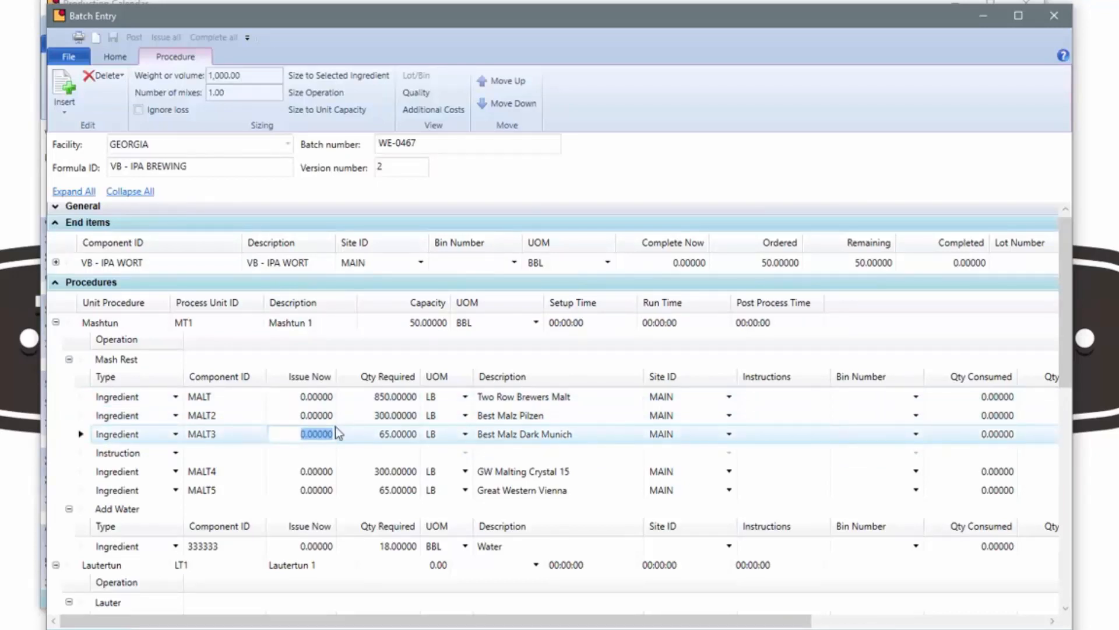
left_click(388, 398)
left_click(394, 415)
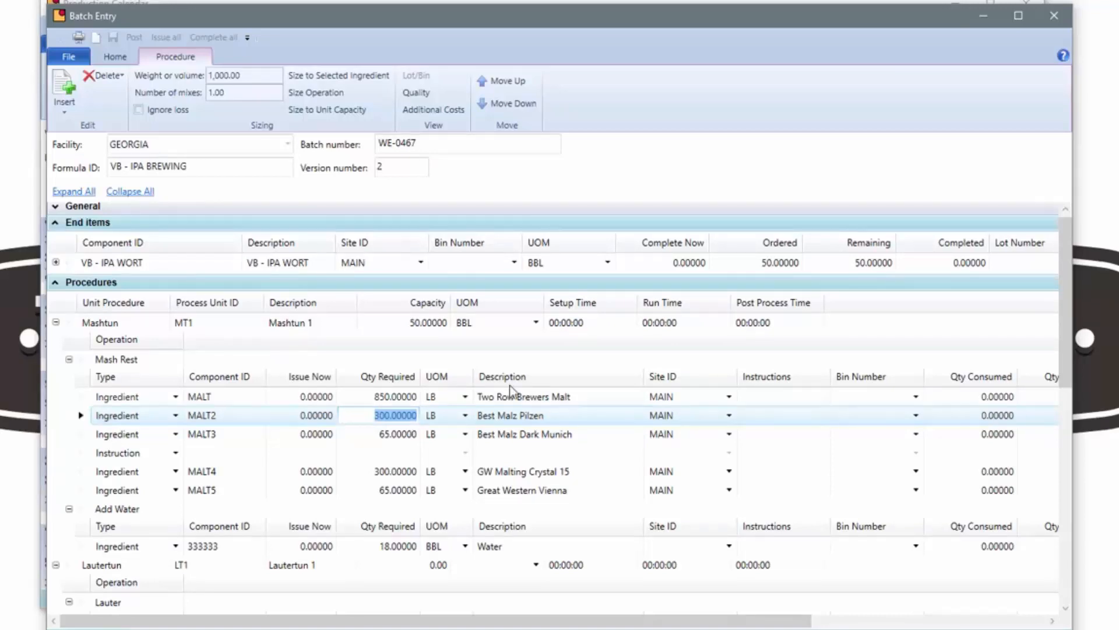
Step: Move the ingredient Description column beside Issue Now and return it to its place before Site ID
left_click_drag(523, 377, 338, 377)
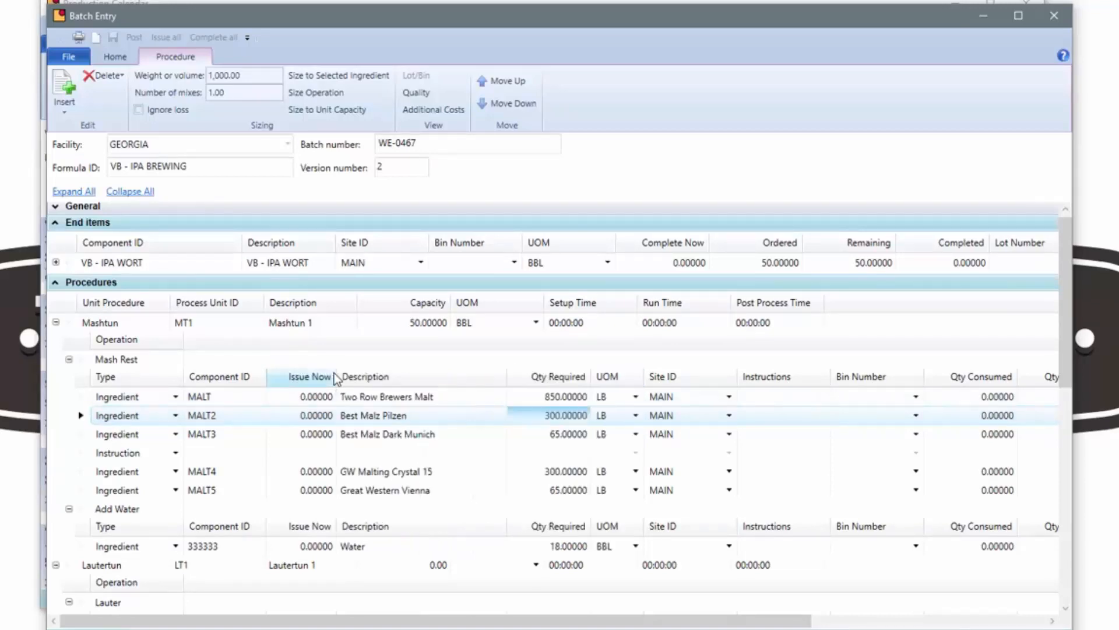
left_click_drag(406, 377, 653, 376)
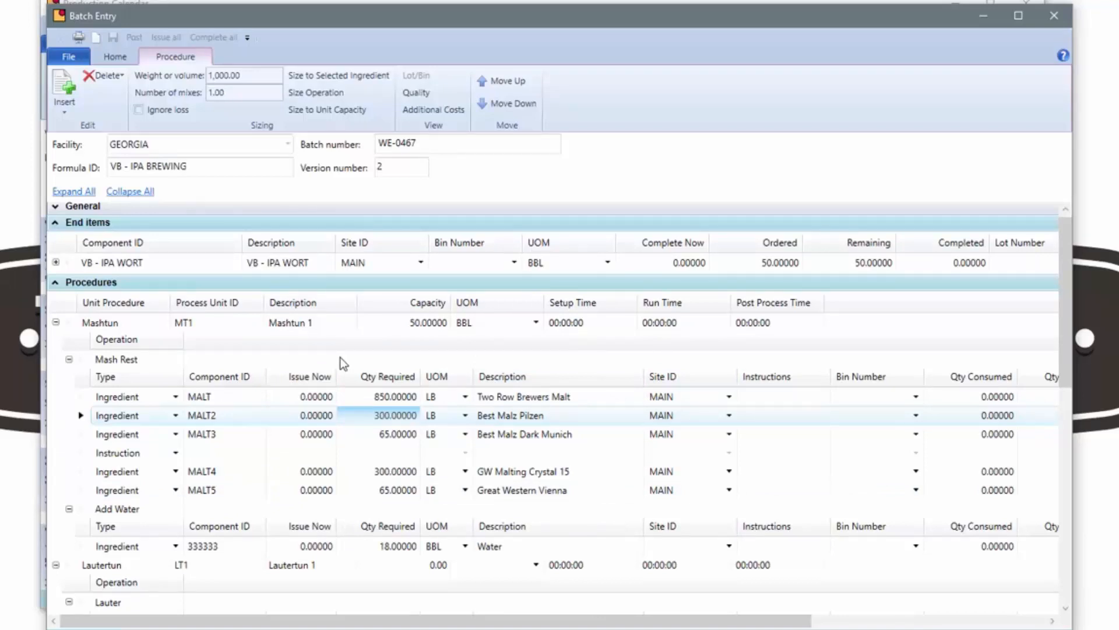
left_click(317, 415)
left_click(324, 434)
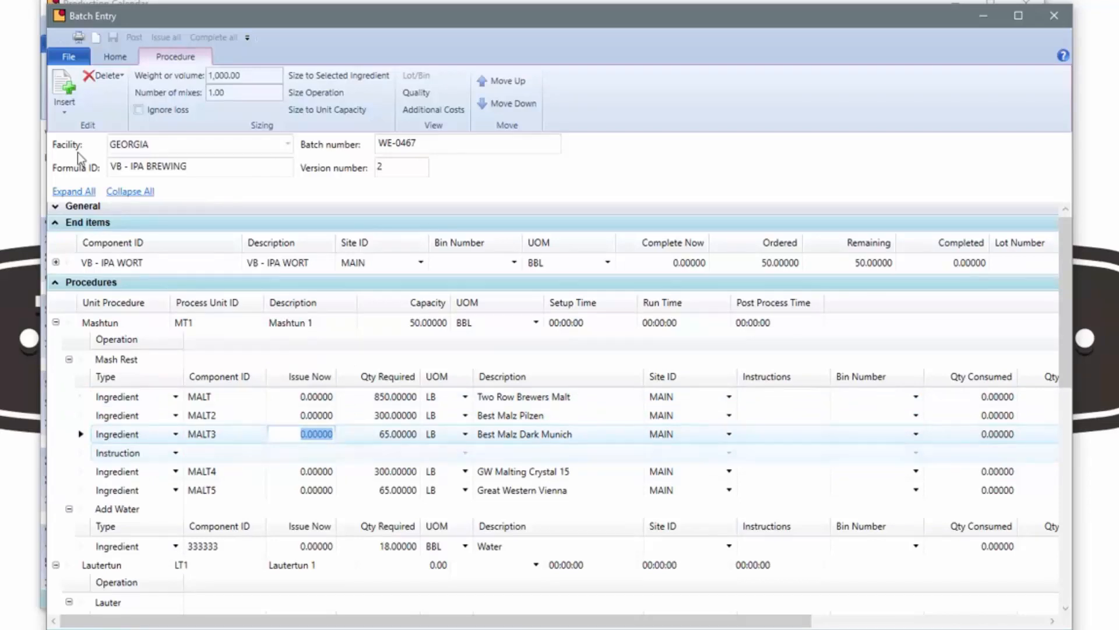
Step: Set the batch's processing stage to Released
left_click(113, 58)
left_click(295, 75)
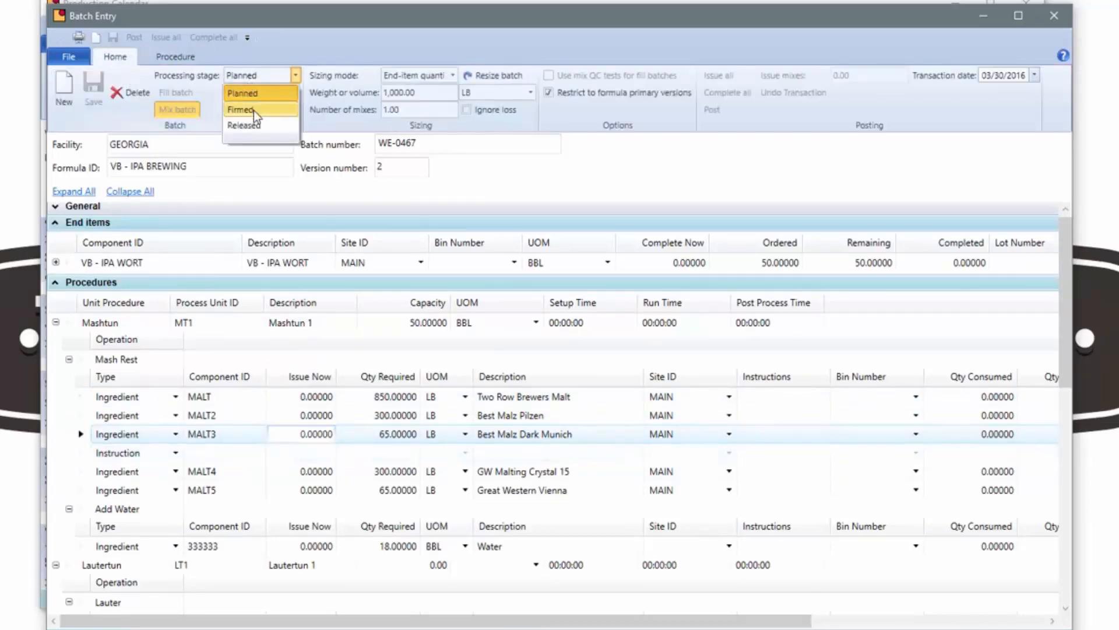
left_click(254, 124)
Step: Compare the Issue Now cells of MALT, MALT2 and MALT3 with their Qty Required values in the Mash Rest operation
left_click(315, 396)
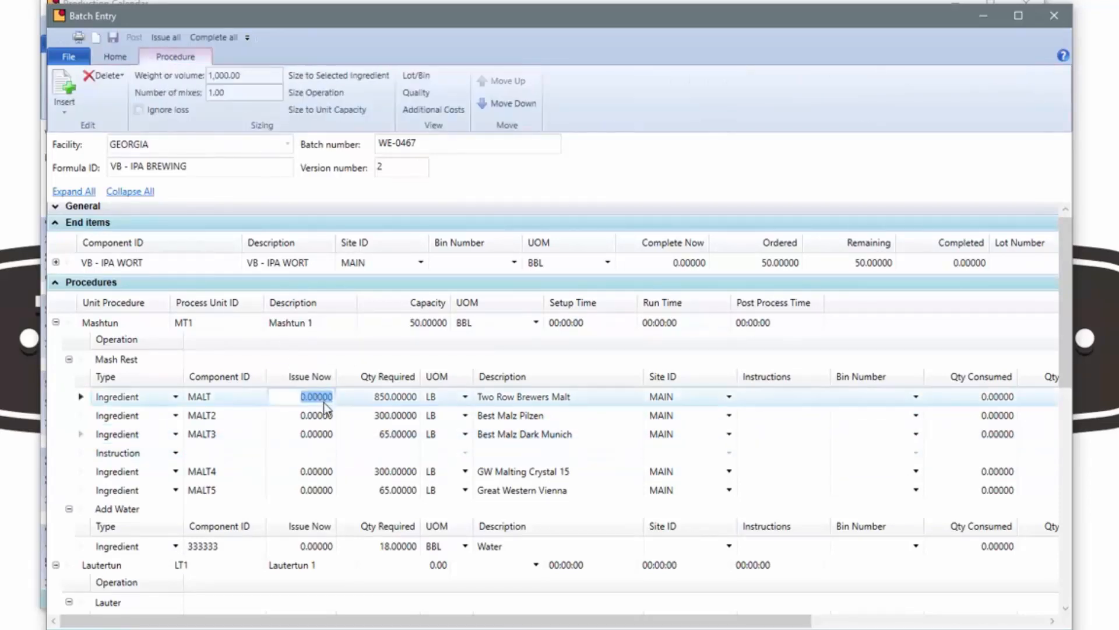
left_click(325, 416)
left_click(327, 435)
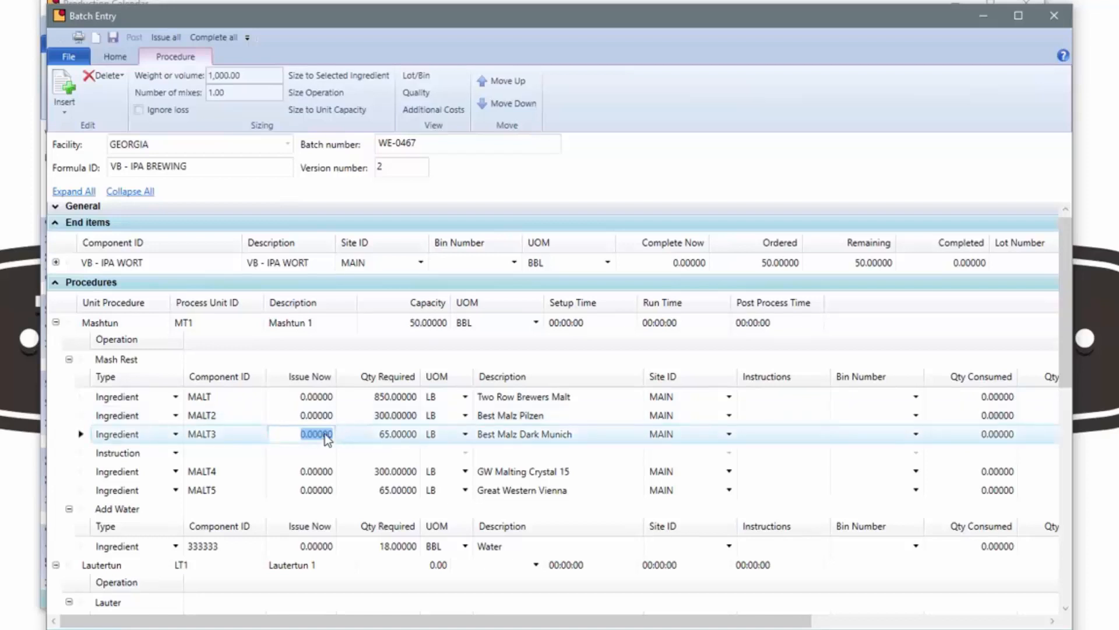
left_click(383, 398)
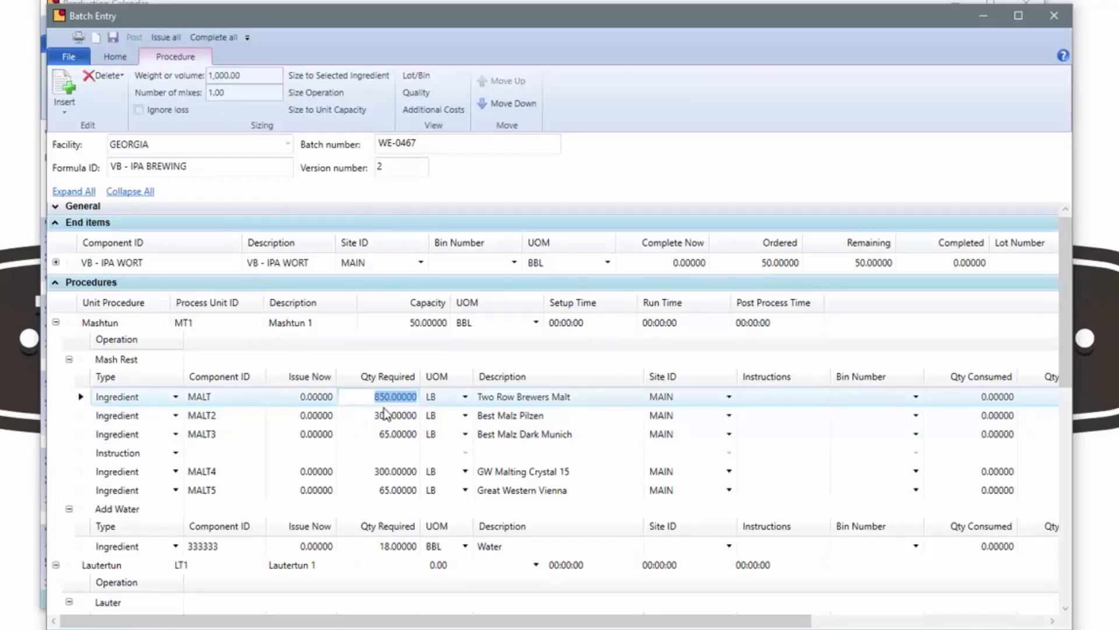
left_click(386, 416)
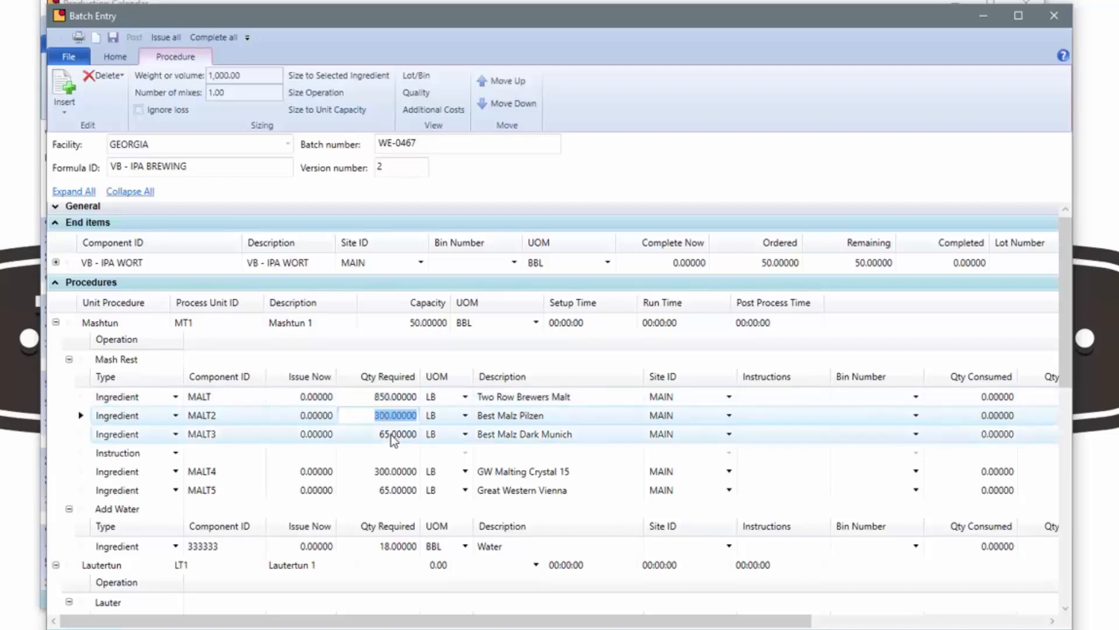
Step: Enter 852 as the Issue Now quantity of the MALT ingredient in Mash Rest
left_click(318, 398)
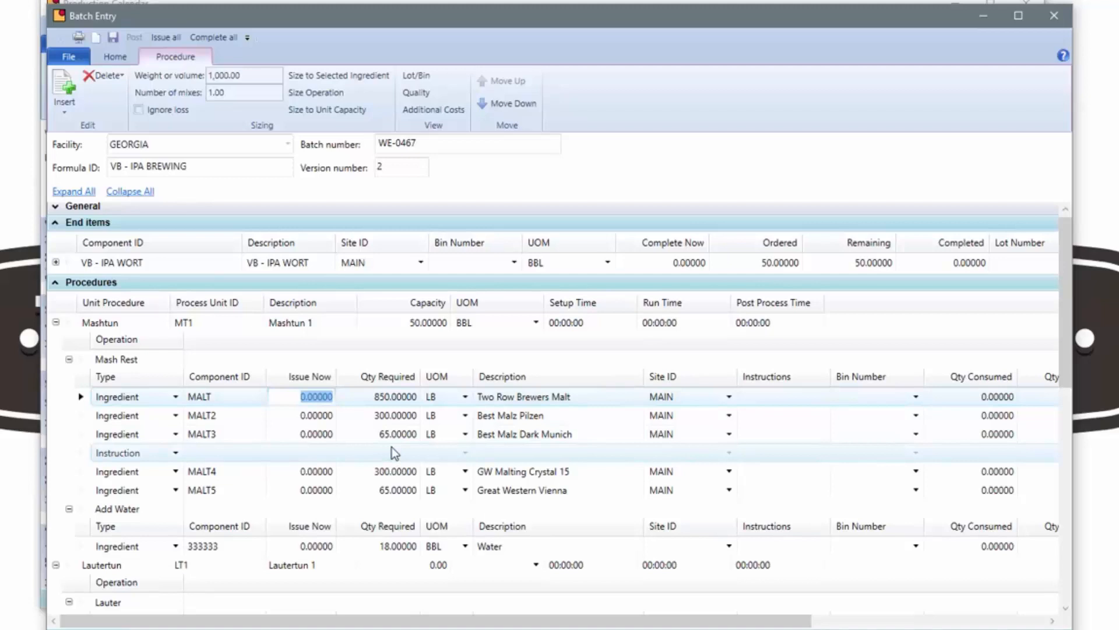
type("85")
type(".")
type("2")
key("Tab")
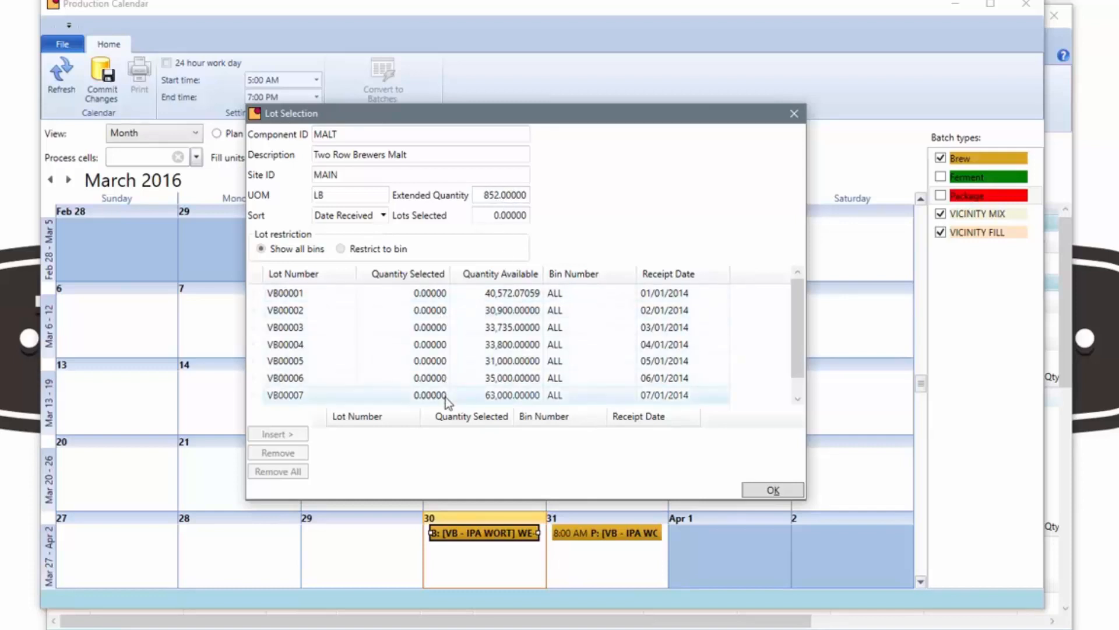
Step: Allocate 200 LB of MALT from lot VB00001 and the remaining quantity from lot VB00002, and accept the lot selection
left_click(431, 293)
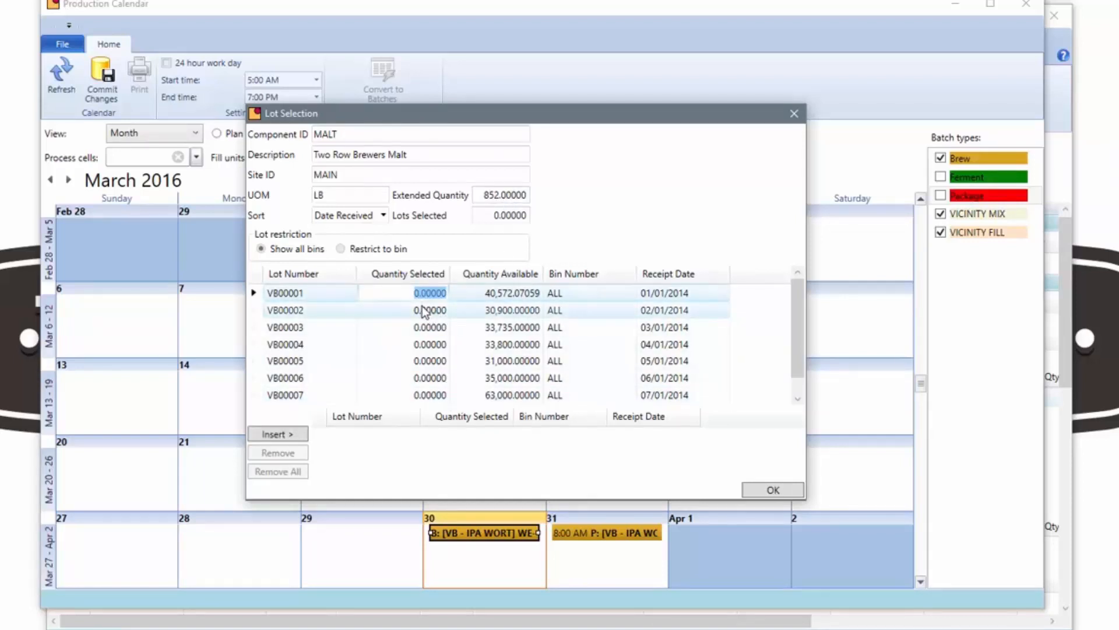
left_click(288, 438)
left_click(304, 453)
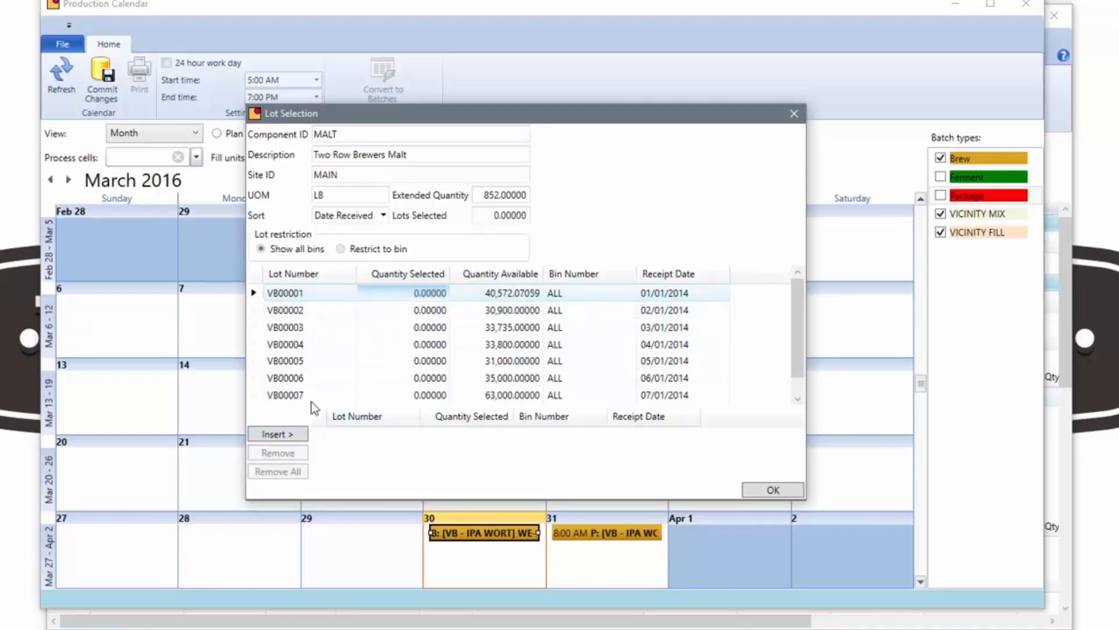
type("200")
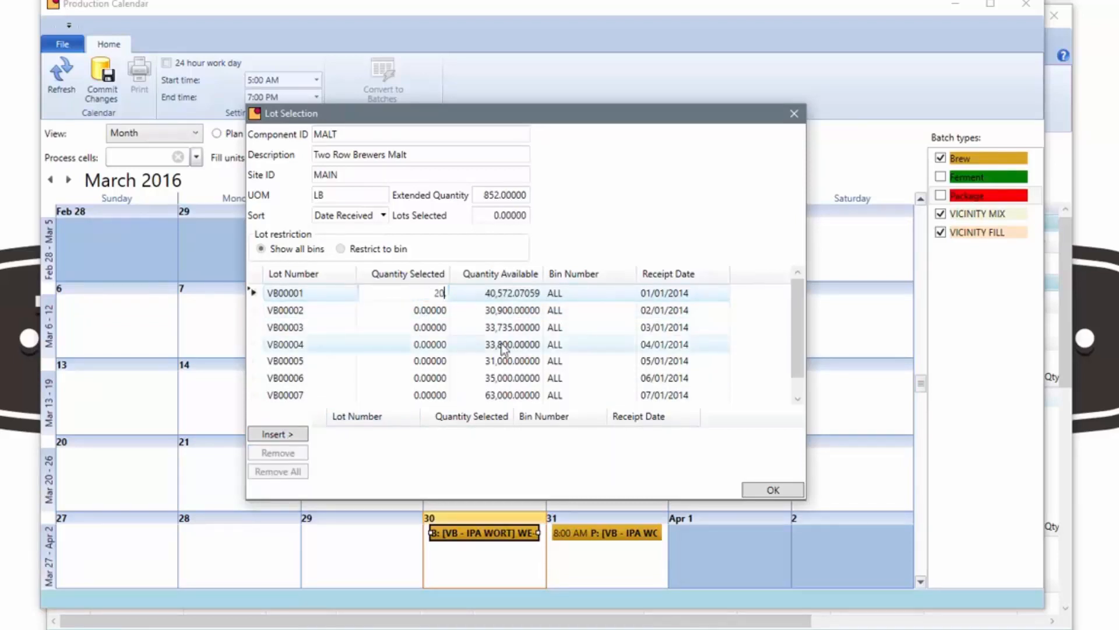
left_click(278, 434)
double_click(419, 309)
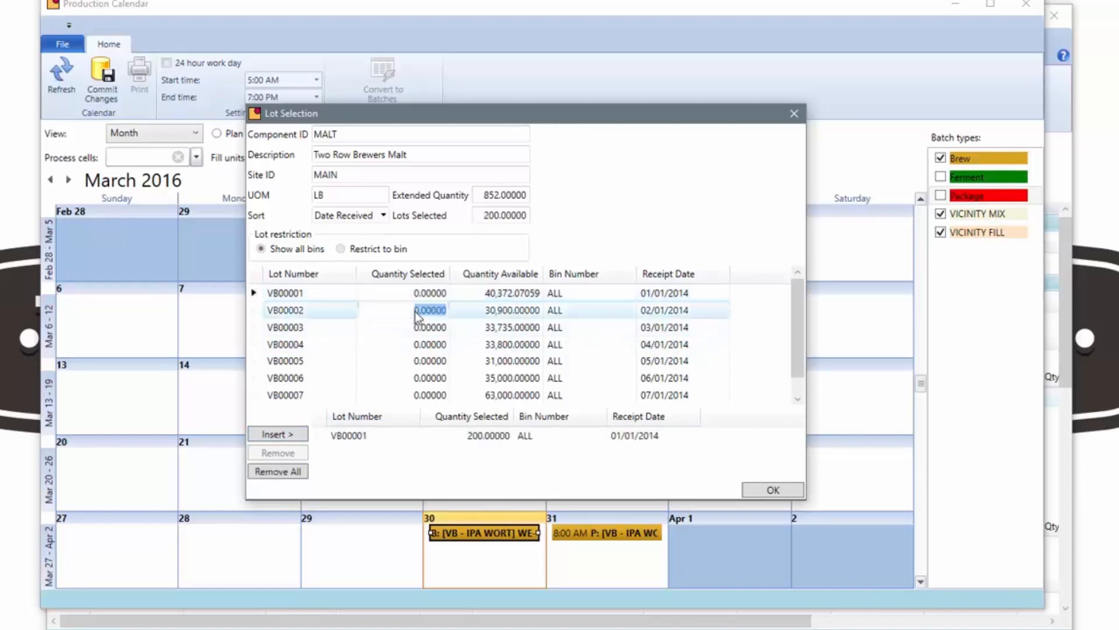
left_click(773, 490)
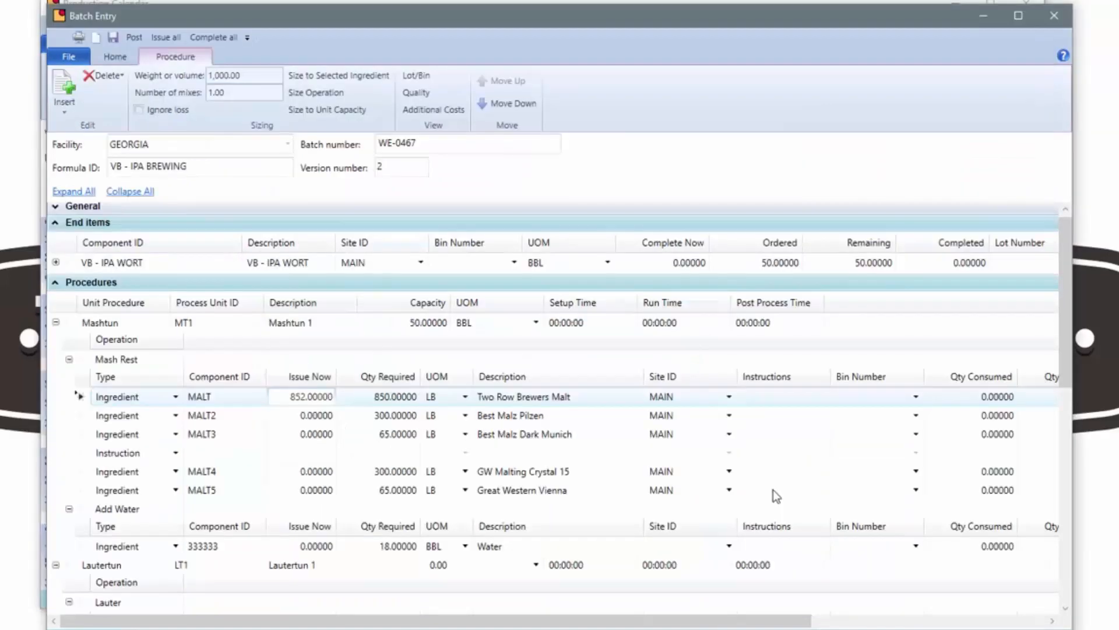
Step: Set MALT2's Issue Now quantity to 300 and allocate all of it from lot VB00001
left_click(313, 415)
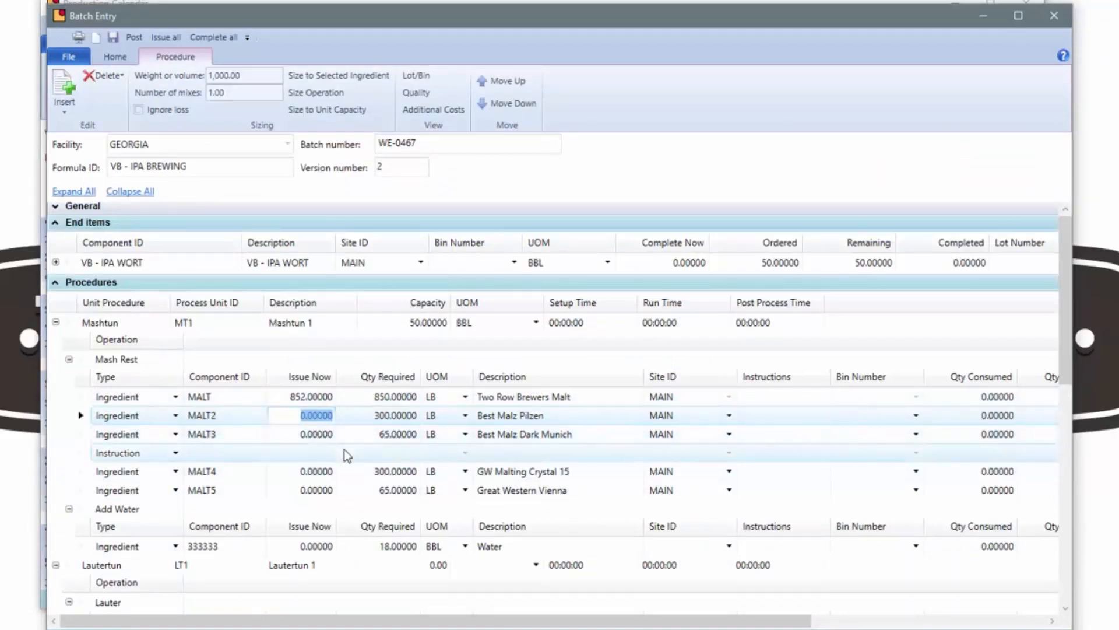
type("300")
key("Tab")
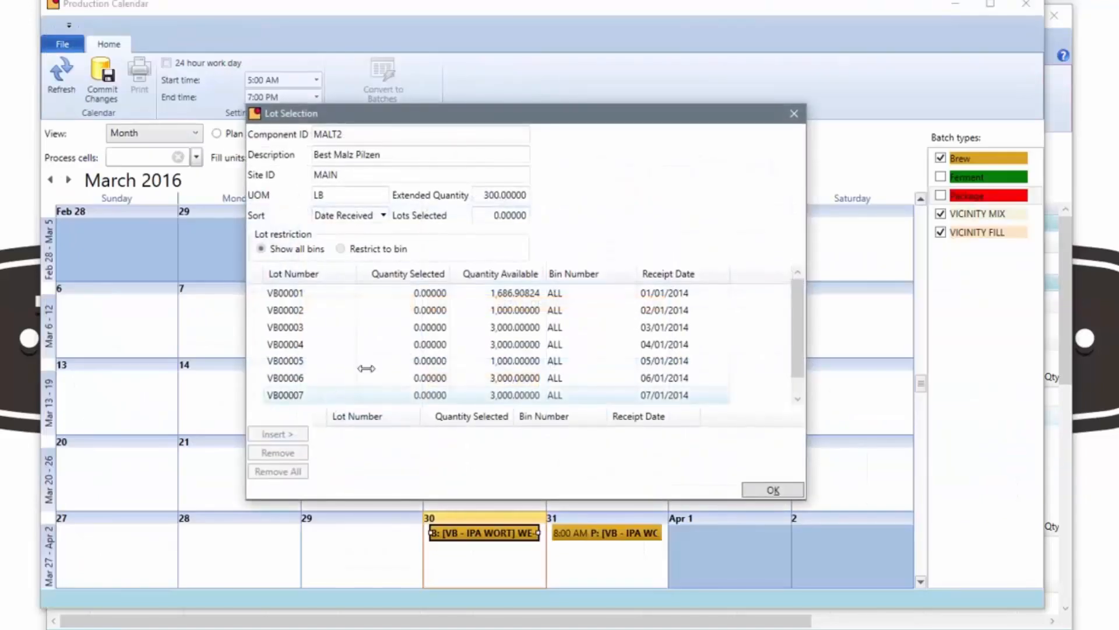
double_click(417, 296)
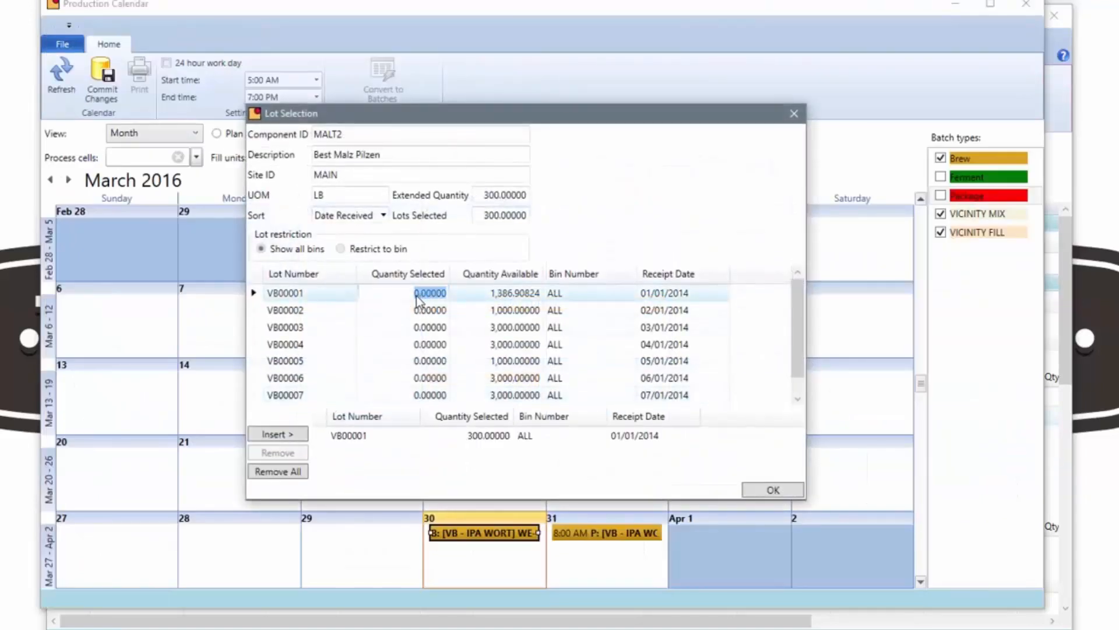
left_click(764, 490)
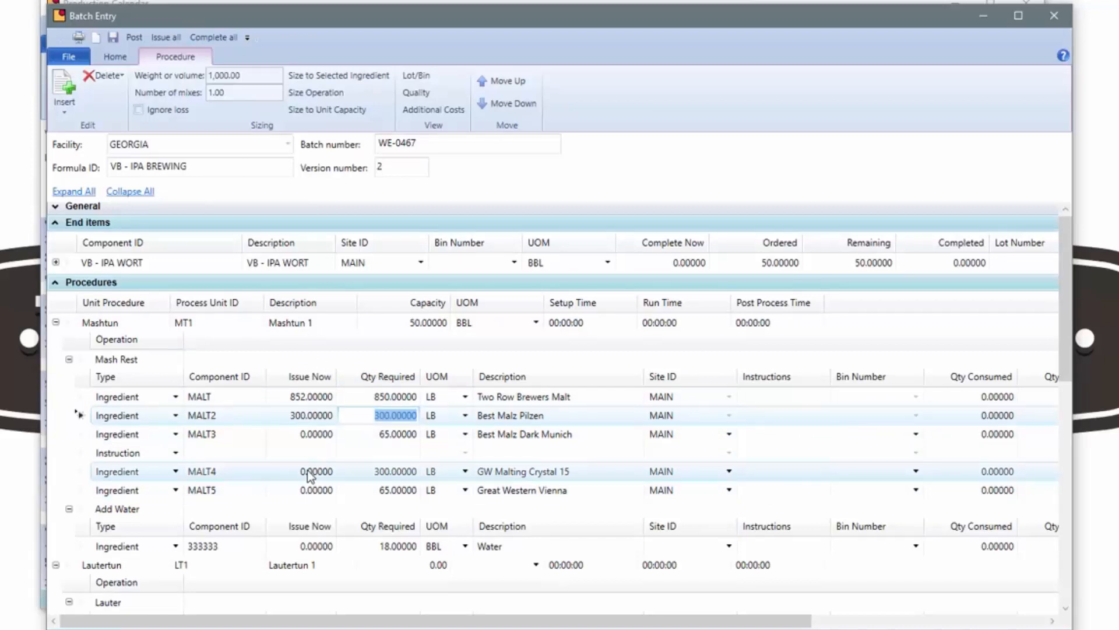
Step: Insert a new ingredient phase in the Mash Rest operation and move it up directly above MALT3
left_click(217, 441)
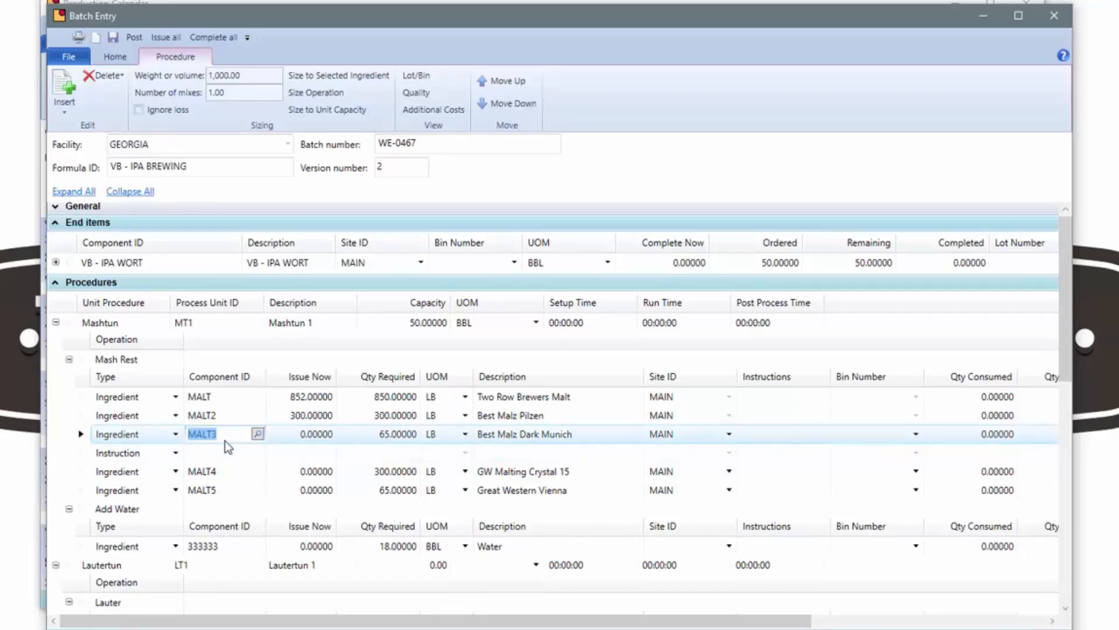
left_click(60, 84)
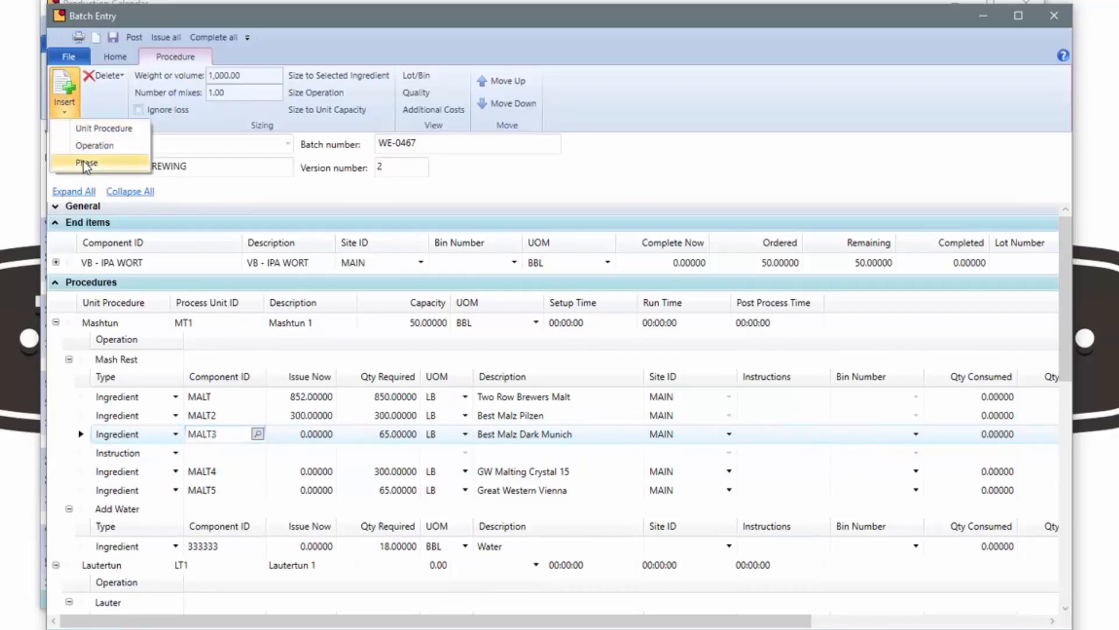
left_click(85, 163)
left_click(224, 508)
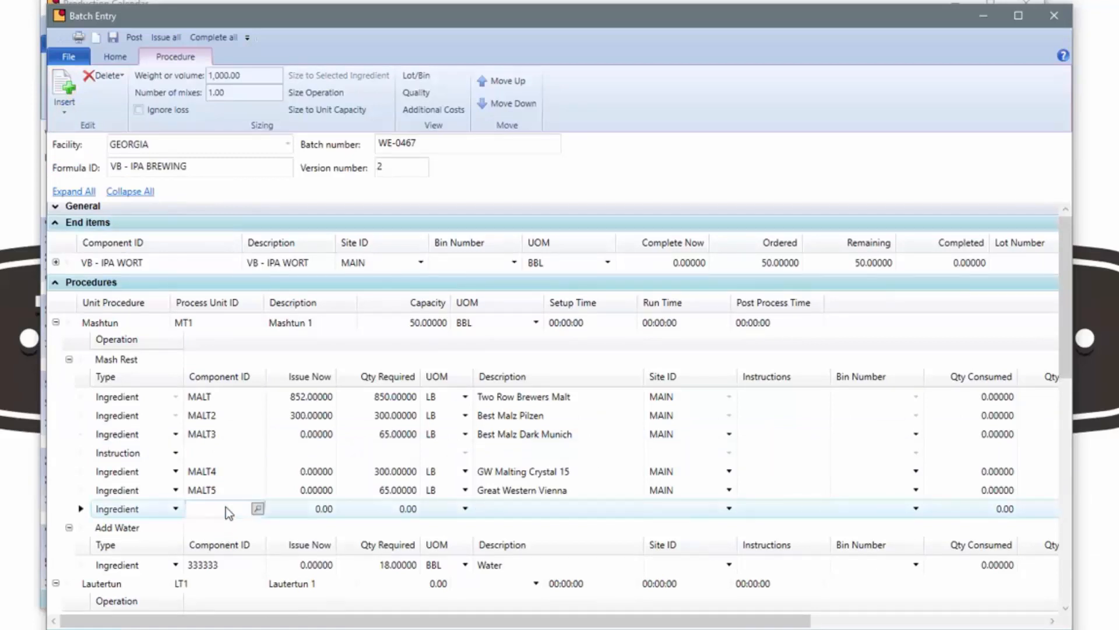
left_click(503, 82)
left_click(504, 82)
left_click(503, 82)
left_click(503, 82)
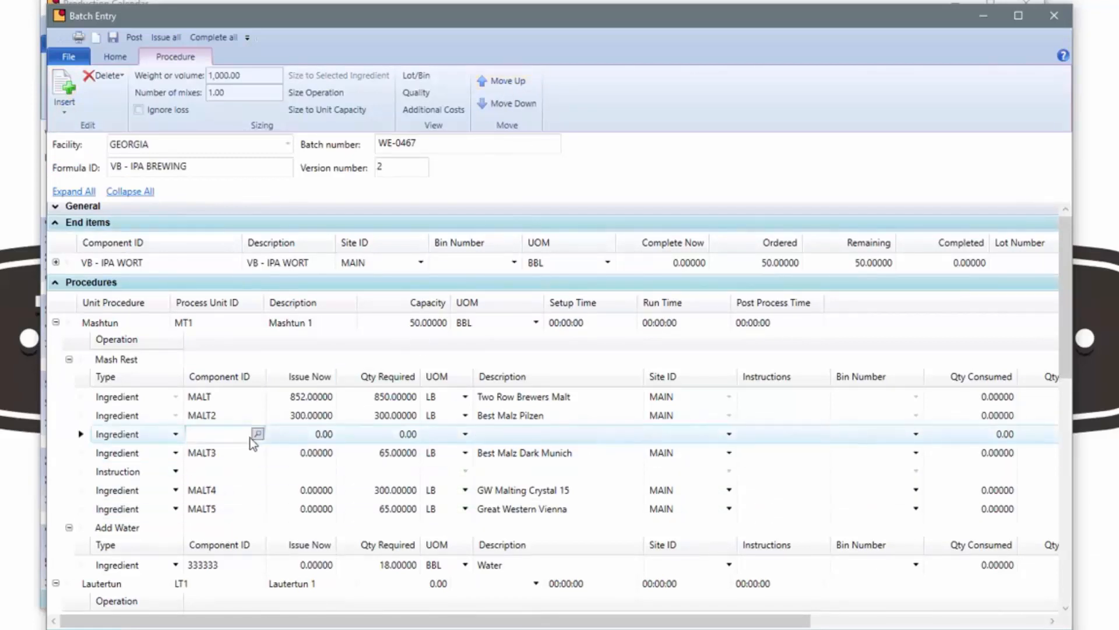
Step: Set the new ingredient line to MALT5 with an Issue Now quantity of 10, allocated from lot VB00001
left_click(227, 437)
type("MALT5")
key("Tab")
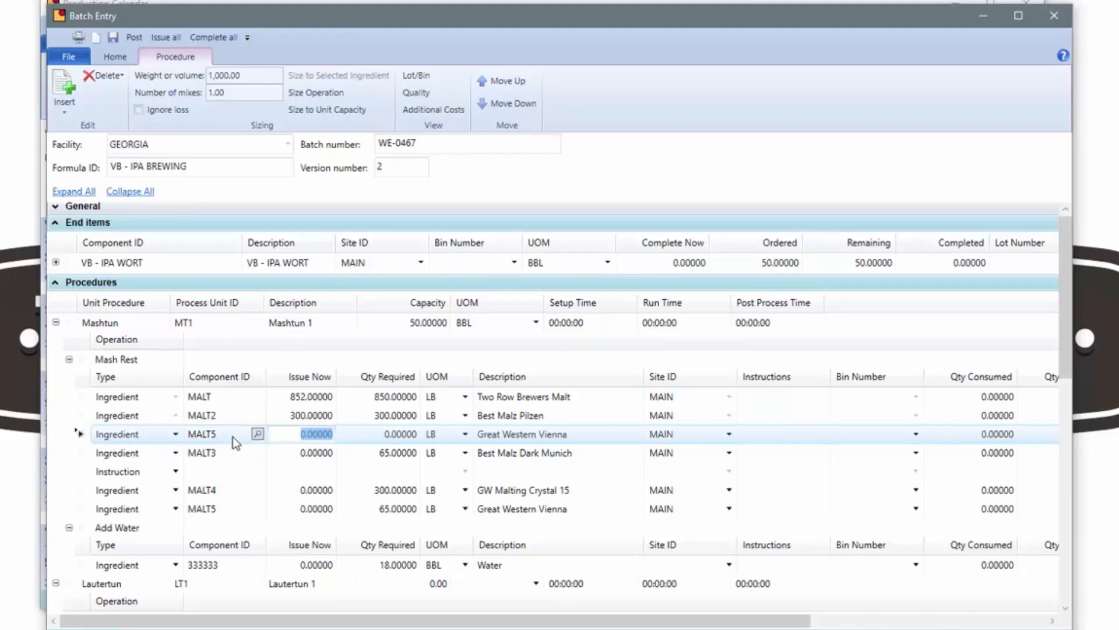
type("10")
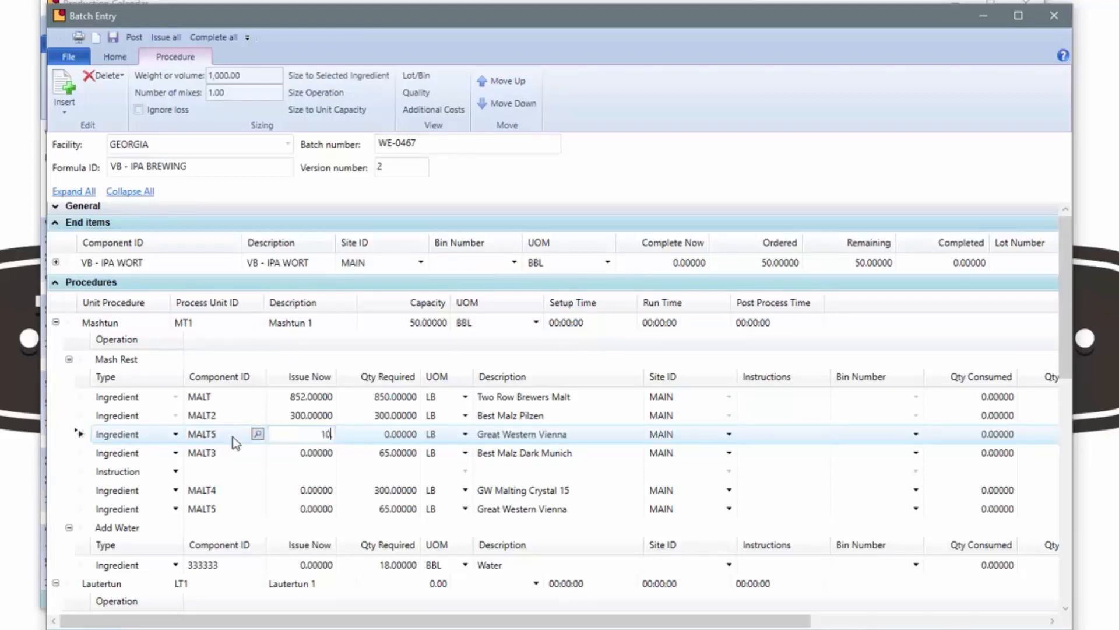
key("Tab")
left_click(683, 385)
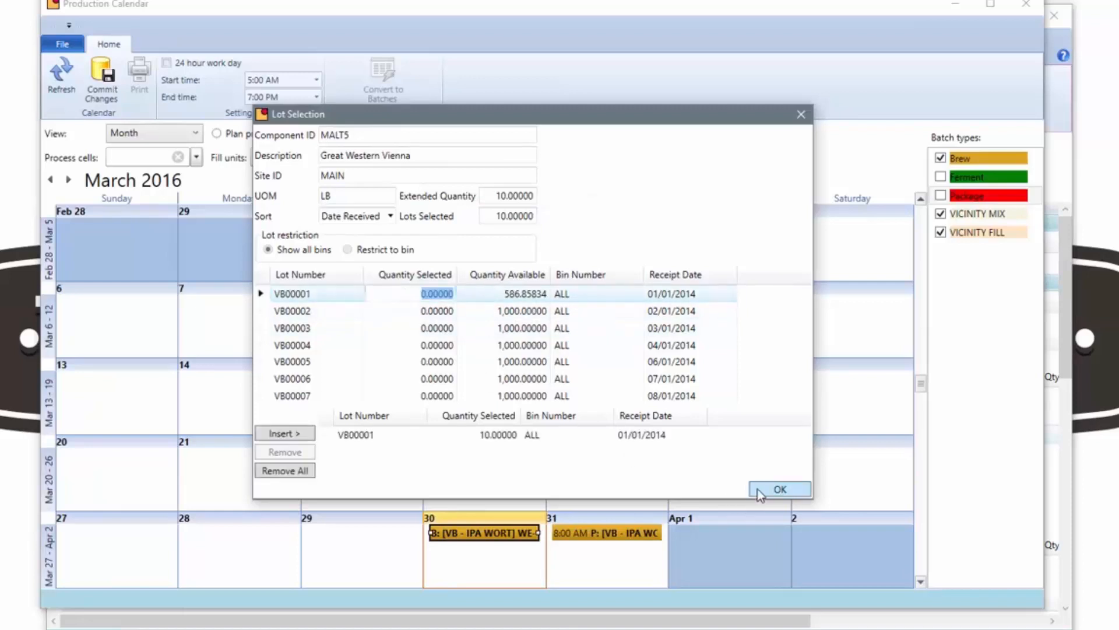
left_click(758, 488)
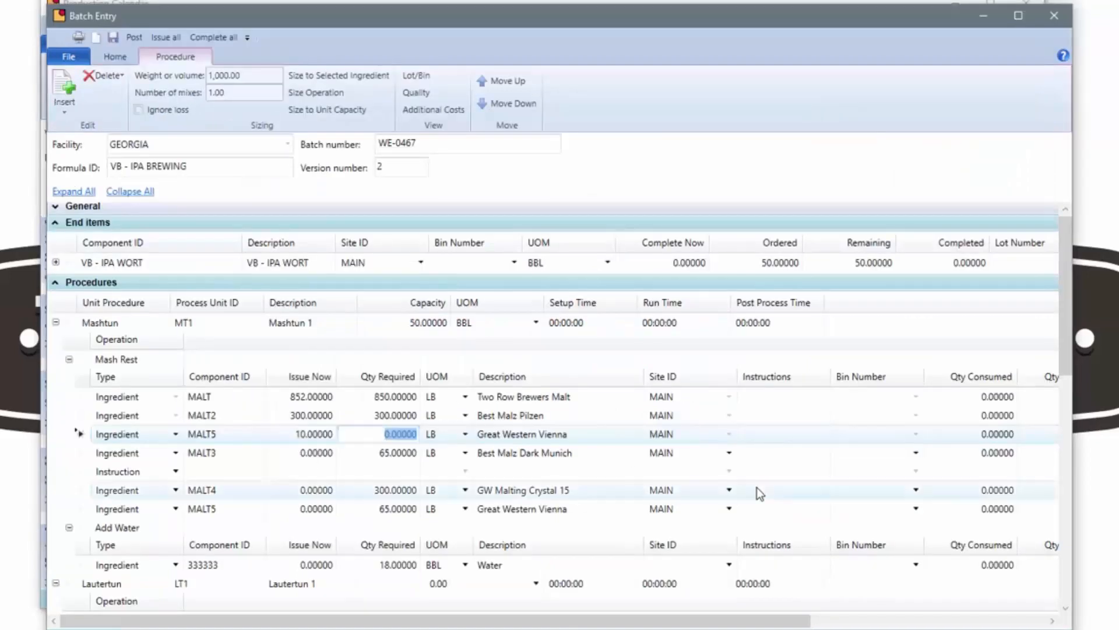
Step: Review the issued malt quantities and their usage transactions, collapsing the Procedures and Transactions sections
left_click(327, 401)
left_click(321, 415)
left_click(320, 435)
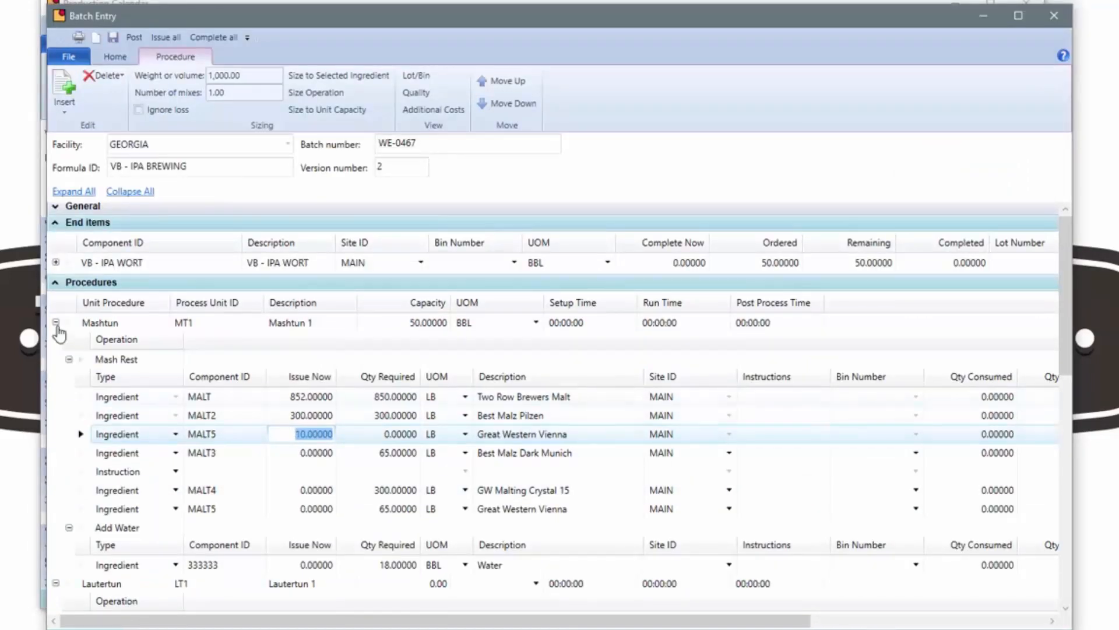
left_click(55, 282)
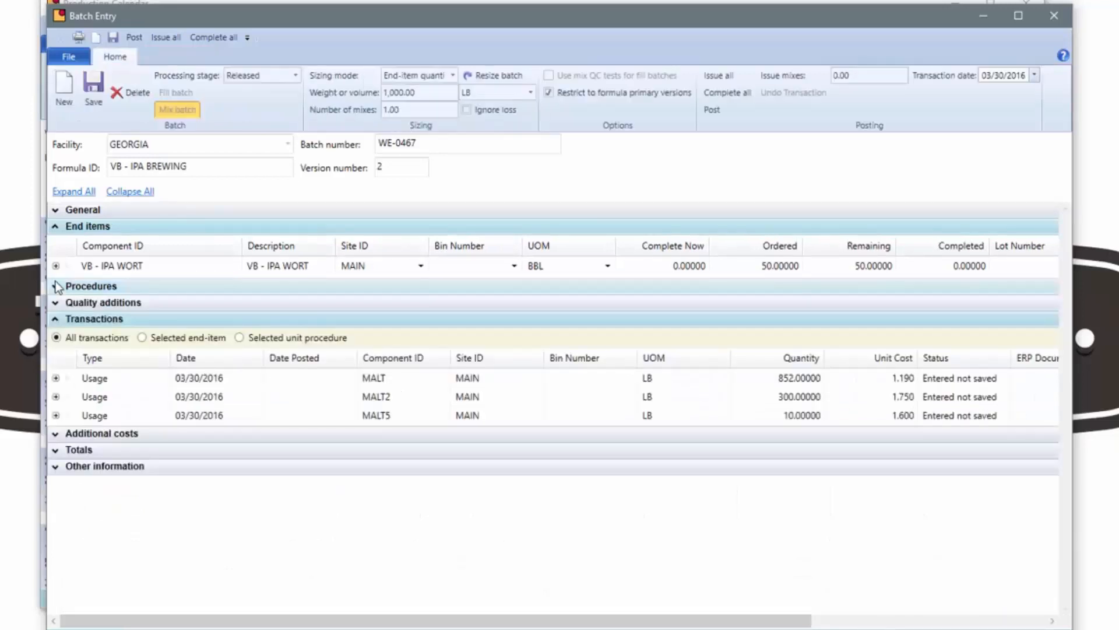
left_click(55, 318)
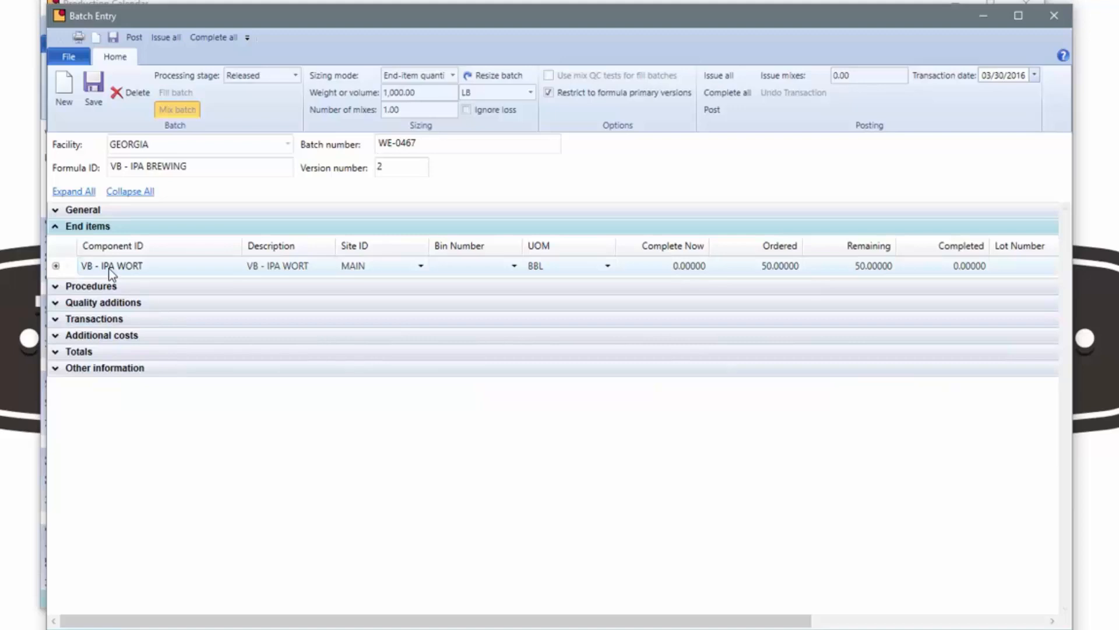
Step: Set the VB - IPA WORT end item's bin number to FT1 and its Complete Now quantity to 48
left_click(771, 279)
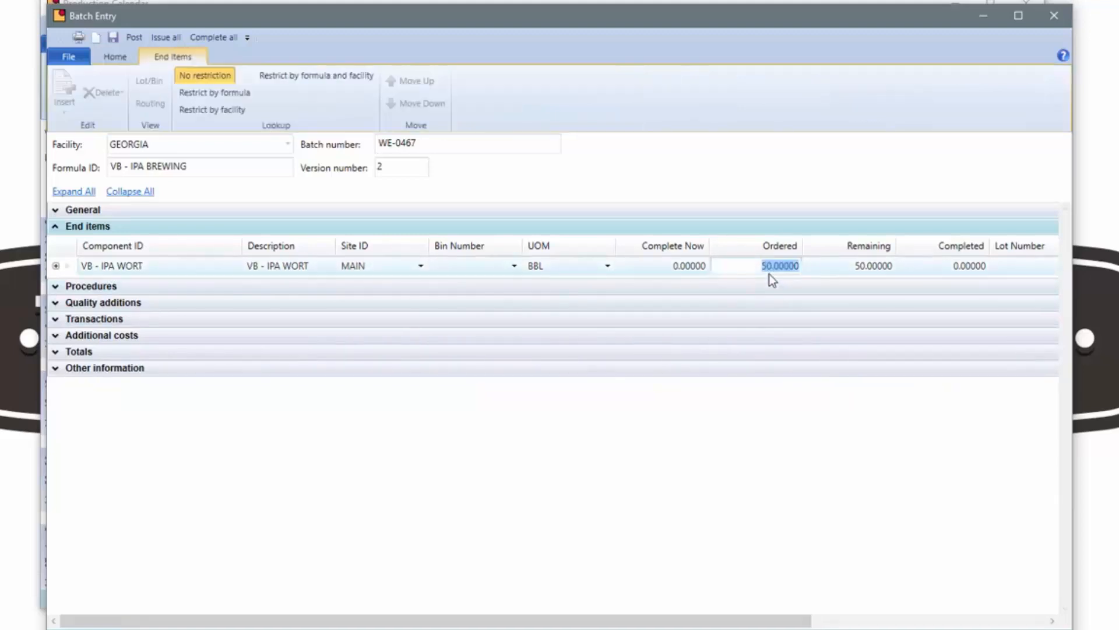
left_click(696, 265)
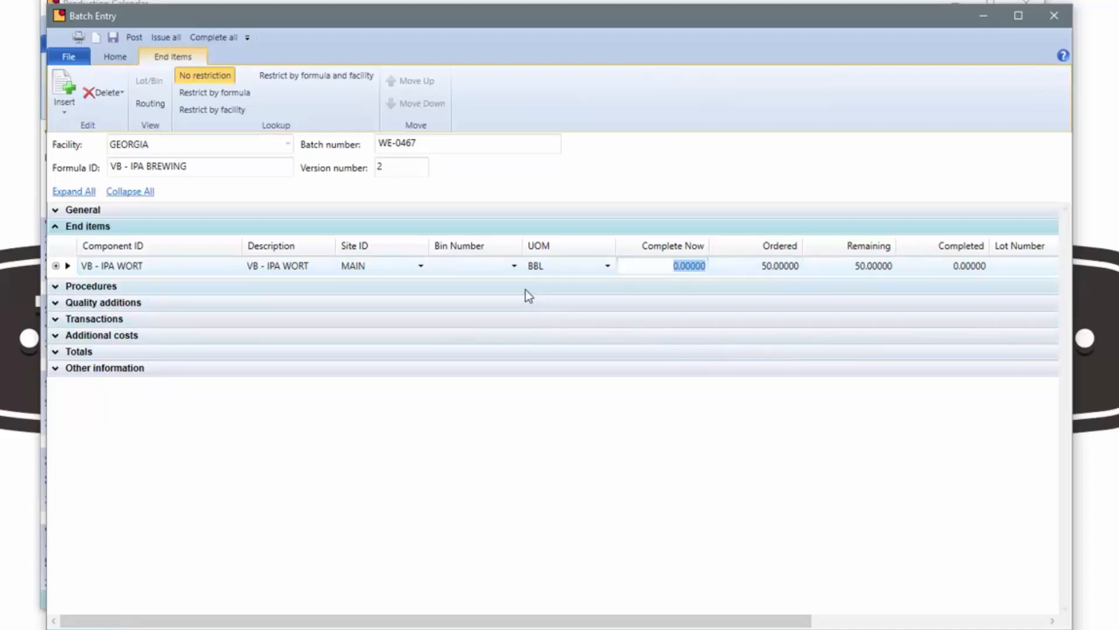
left_click(511, 266)
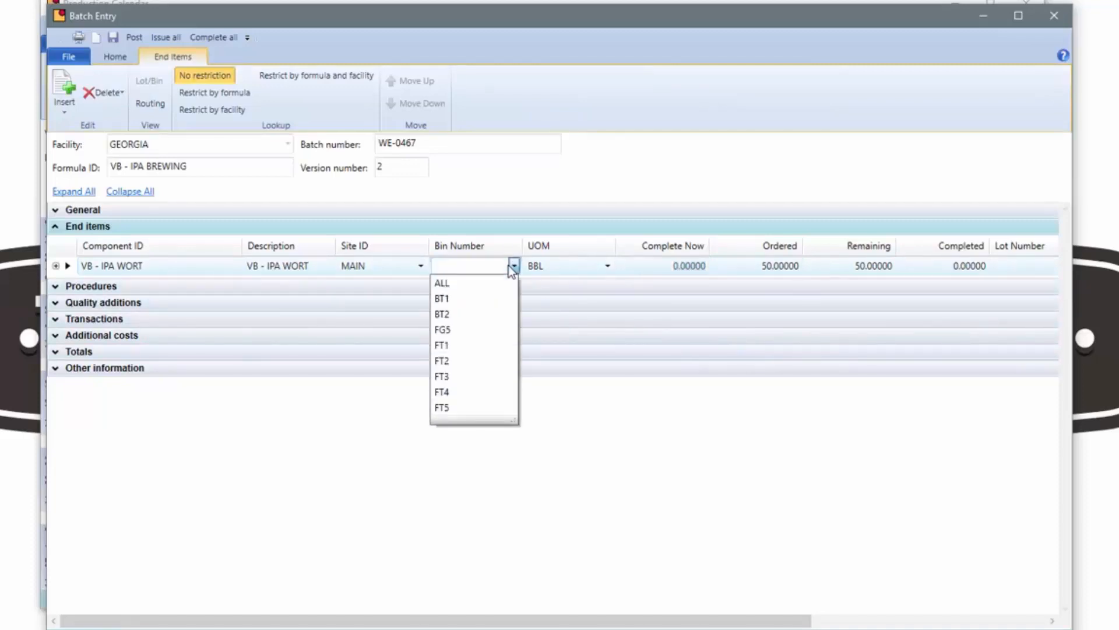
left_click(459, 348)
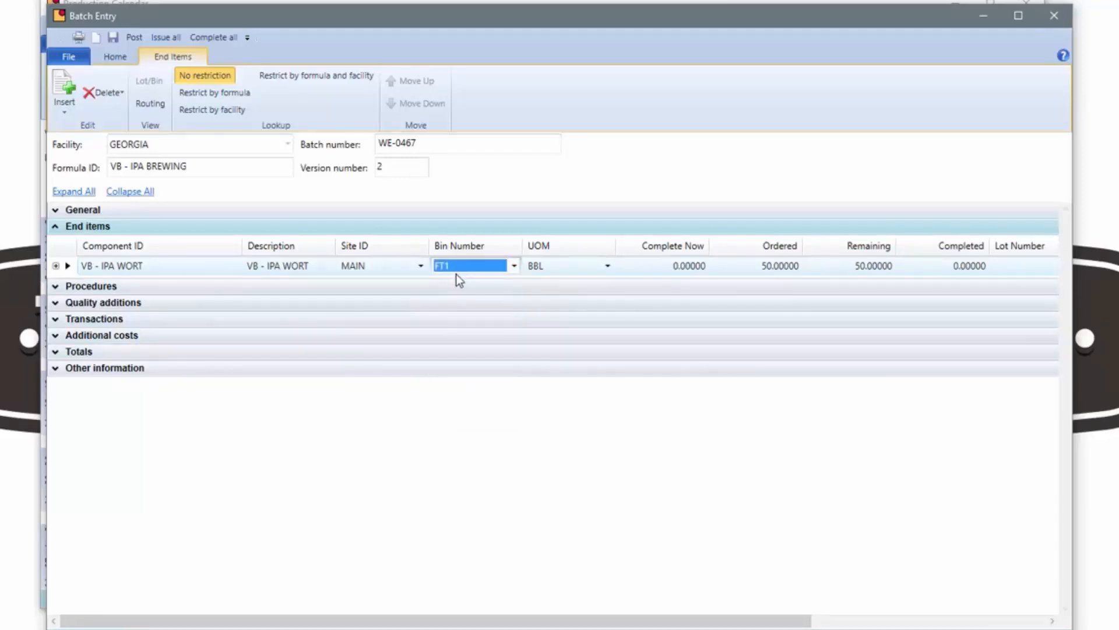
left_click(701, 274)
type("48.")
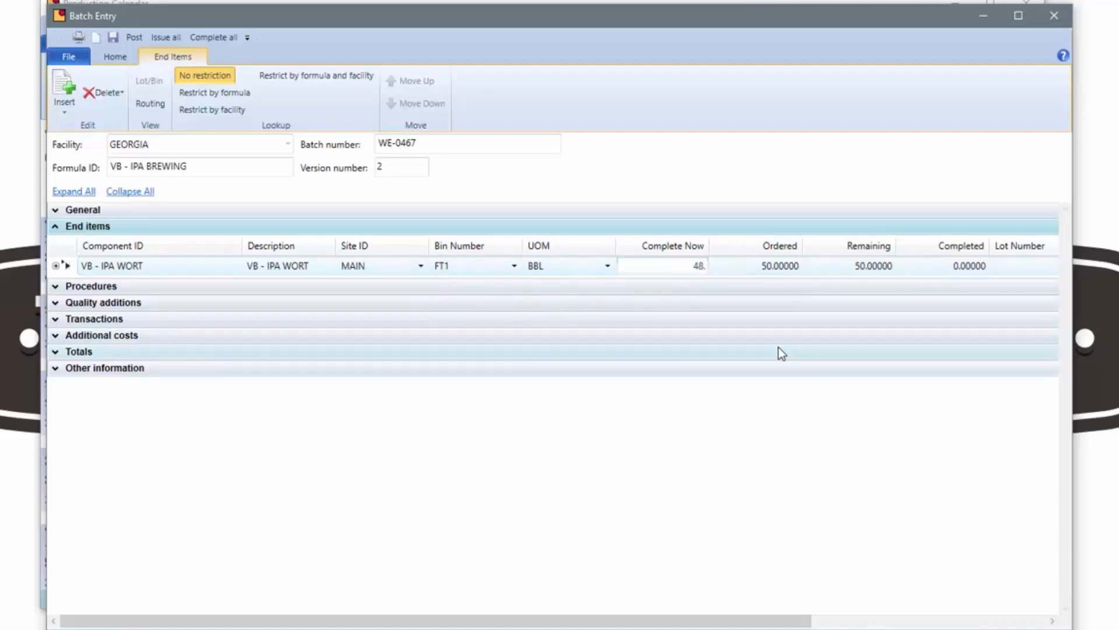
key("Tab")
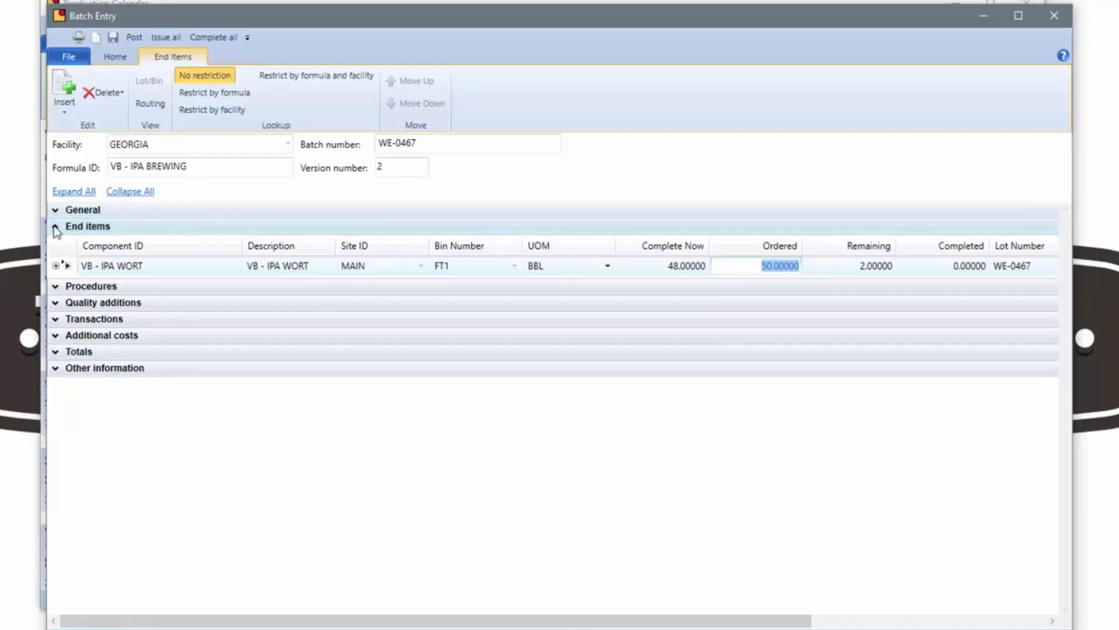
Step: Look over the Procedures section once more and collapse both it and the End items section
left_click(55, 287)
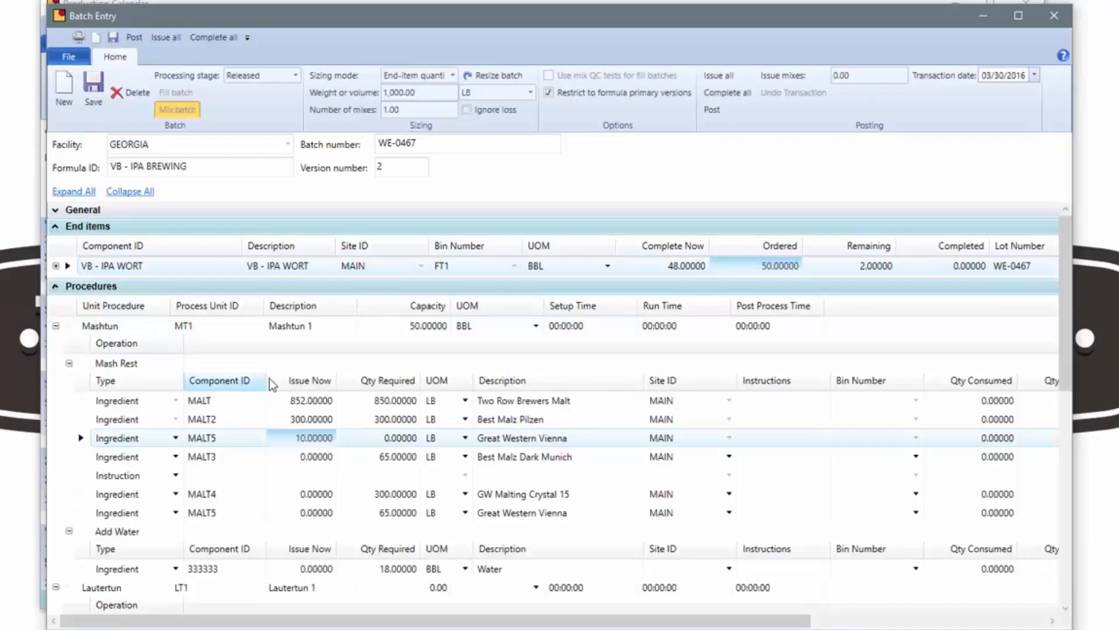
left_click(56, 287)
left_click(51, 227)
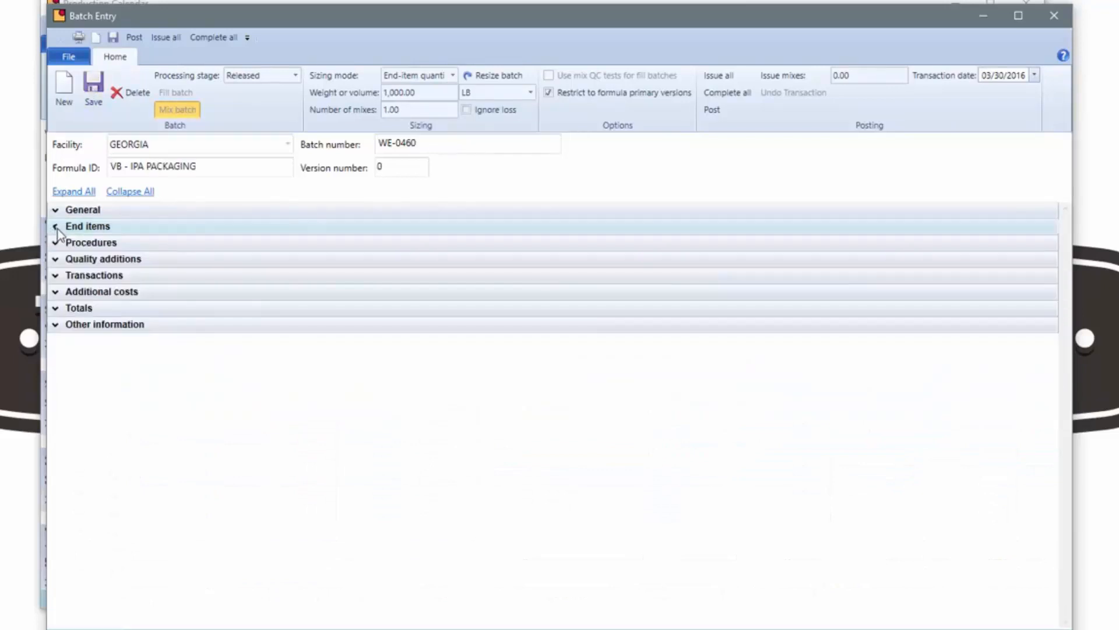
Step: Examine the usage and completion transactions of the VB - IPA PACKAGING batch, including the CAN - 12 OZ usage, and collapse the section
left_click(56, 275)
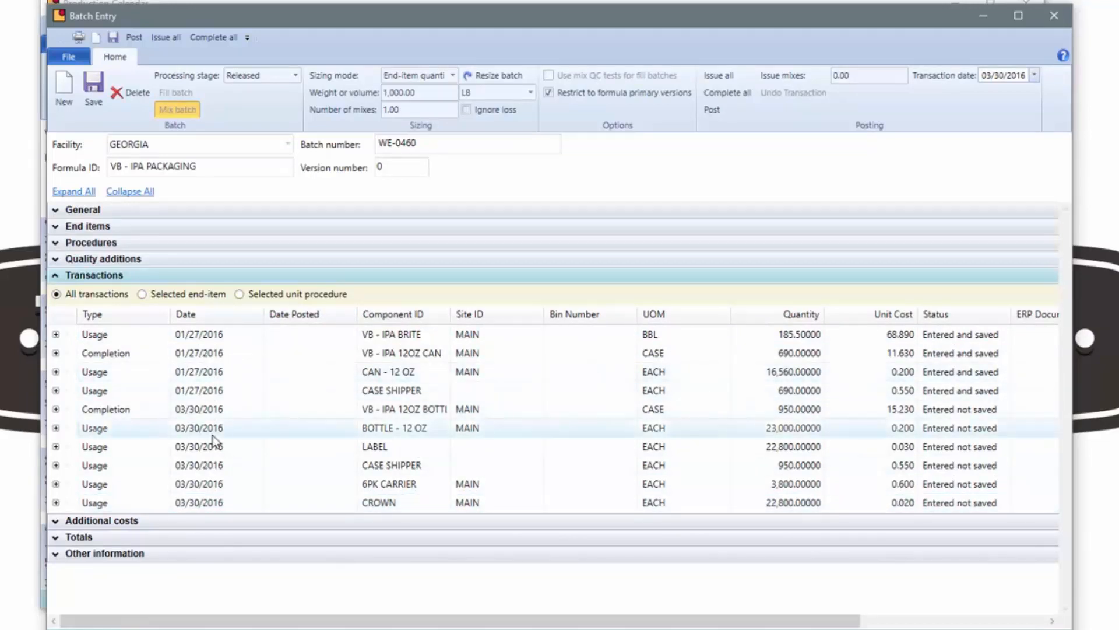
left_click(211, 378)
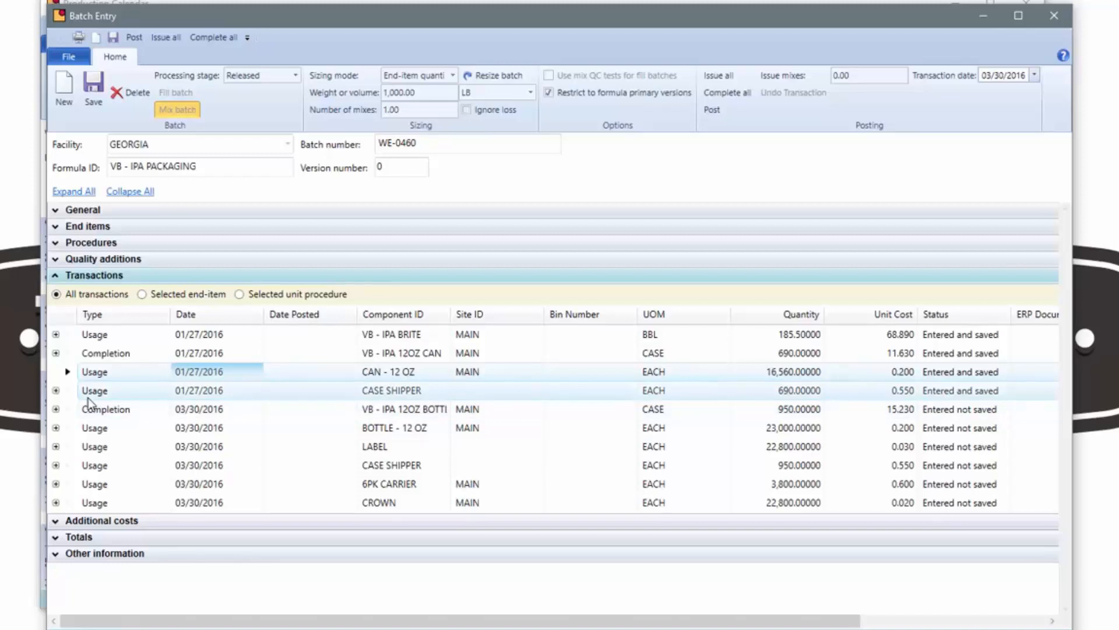
left_click(55, 274)
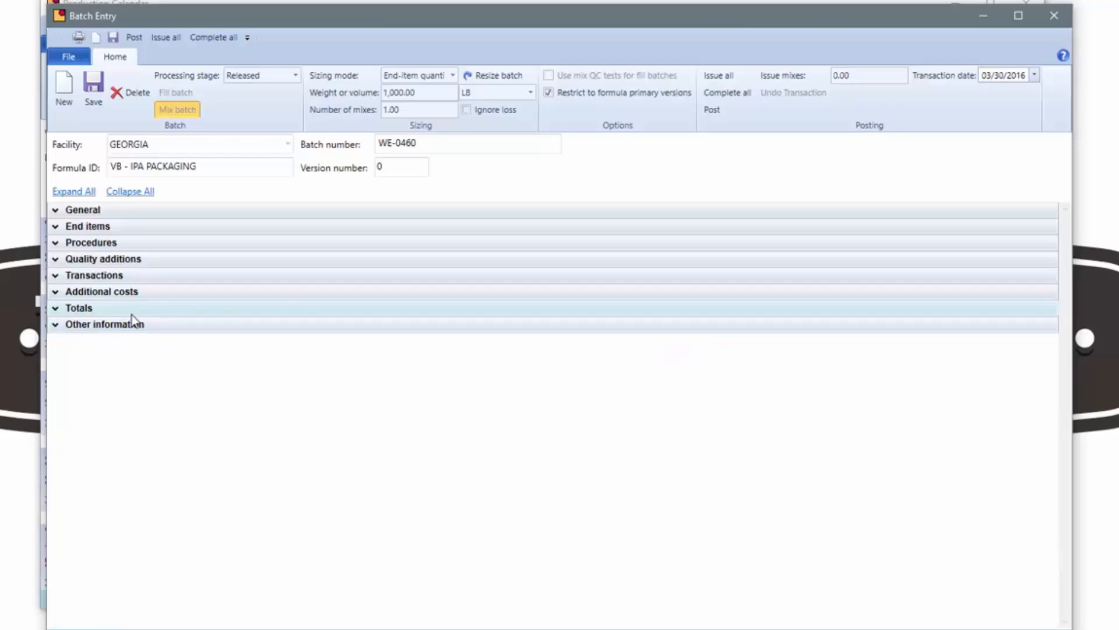
Step: Save the VB - IPA PACKAGING batch and close Batch Entry
left_click(93, 86)
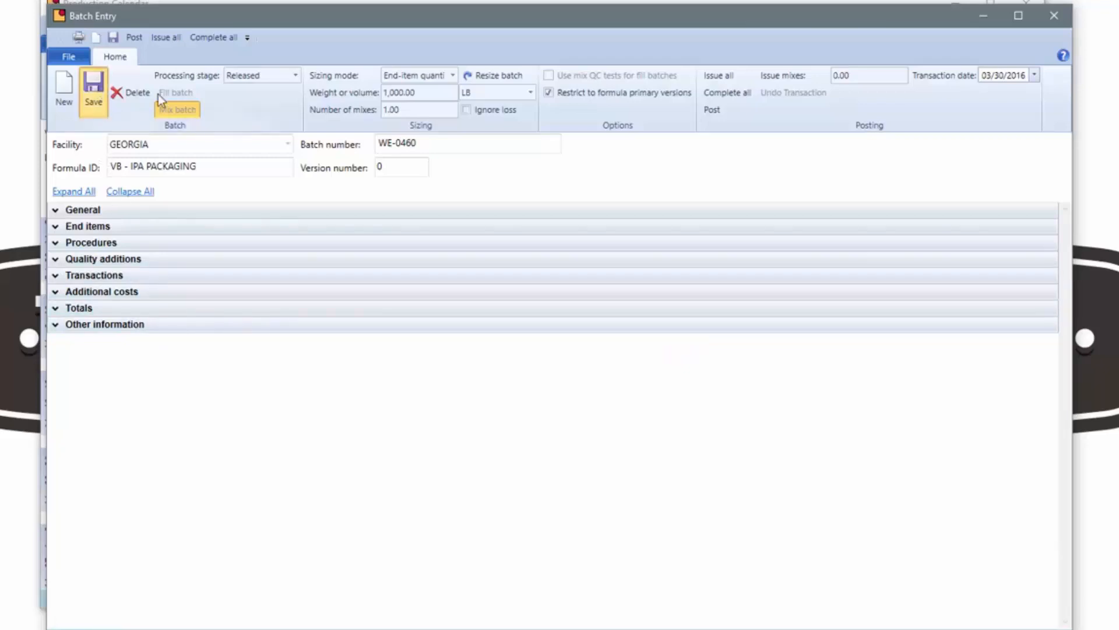
left_click(1061, 19)
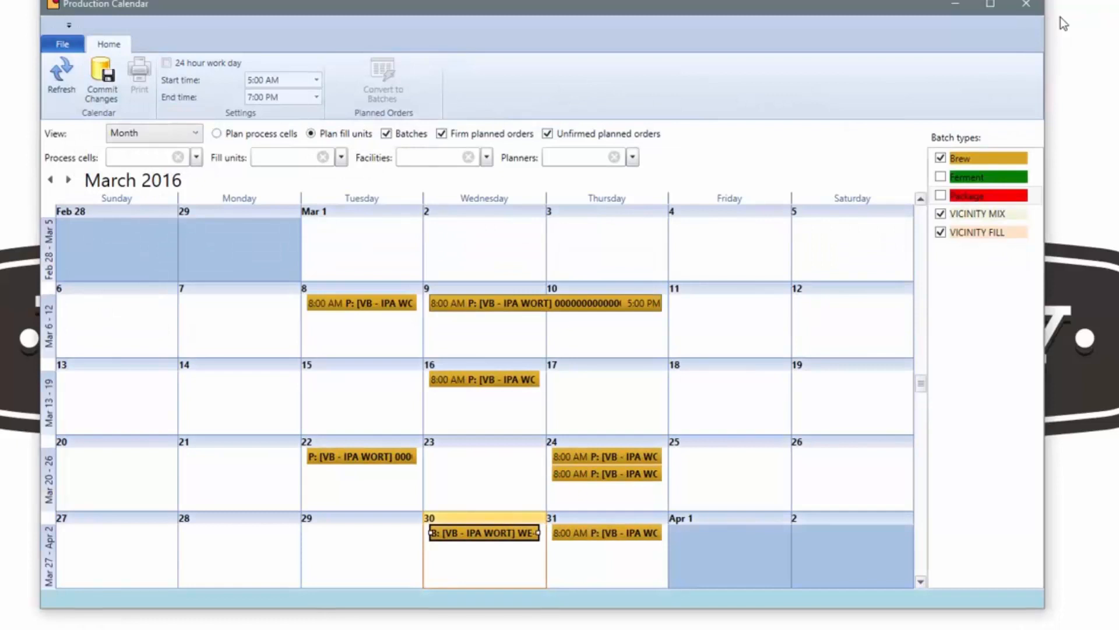